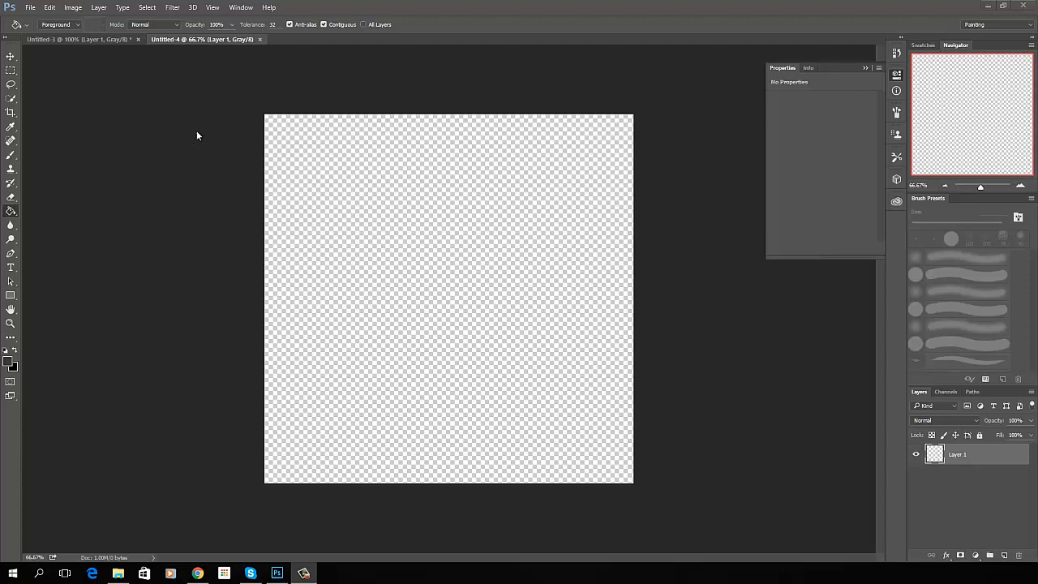
Fill the blank layer in Untitled-4 with white and convert it to a smart object.
{"action": "left_click", "coordinate": [81, 39]}
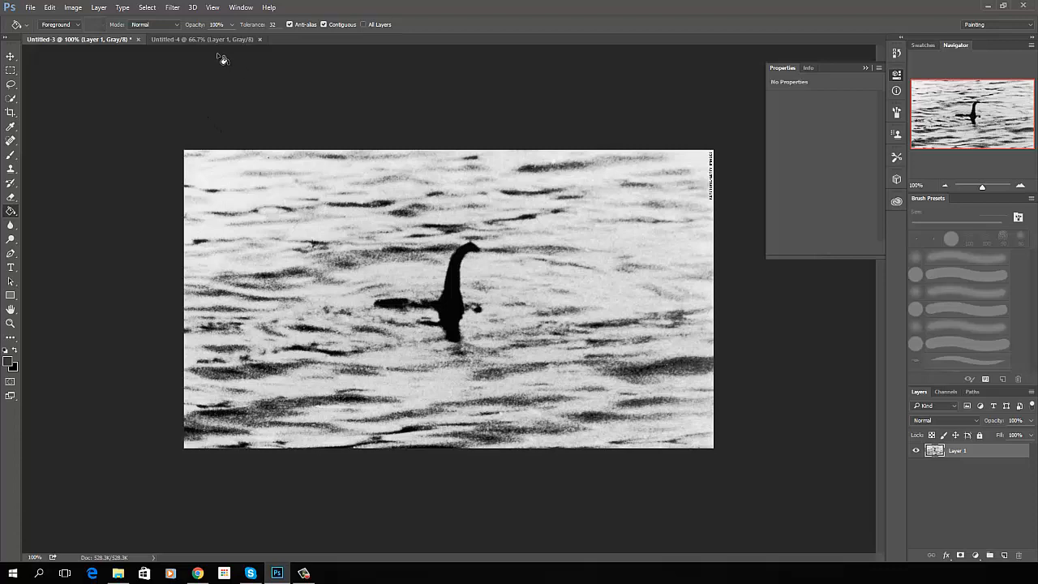
{"action": "left_click", "coordinate": [194, 38]}
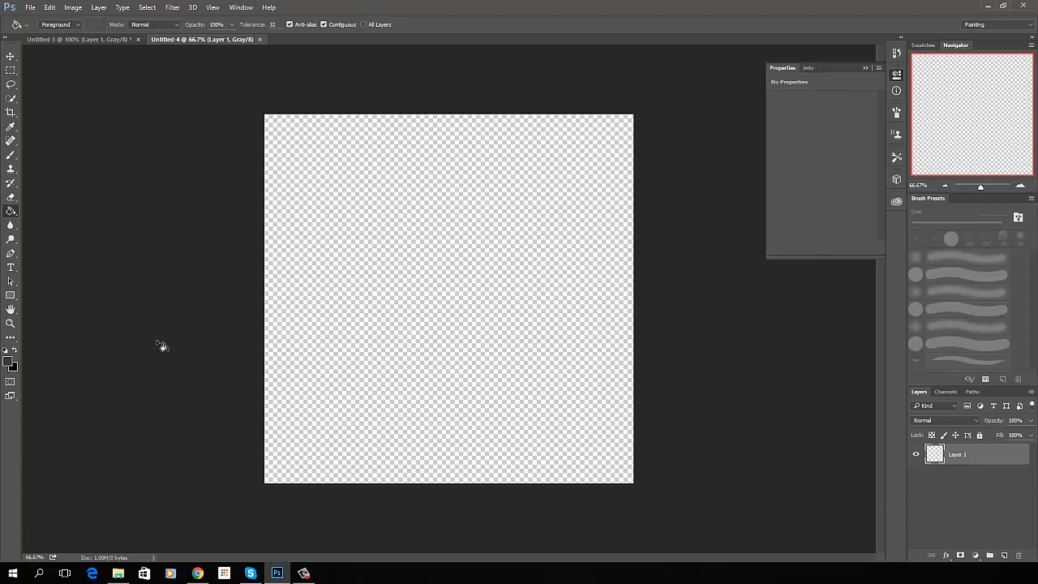
{"action": "key", "text": "x"}
{"action": "key", "text": "x"}
{"action": "left_click", "coordinate": [500, 299]}
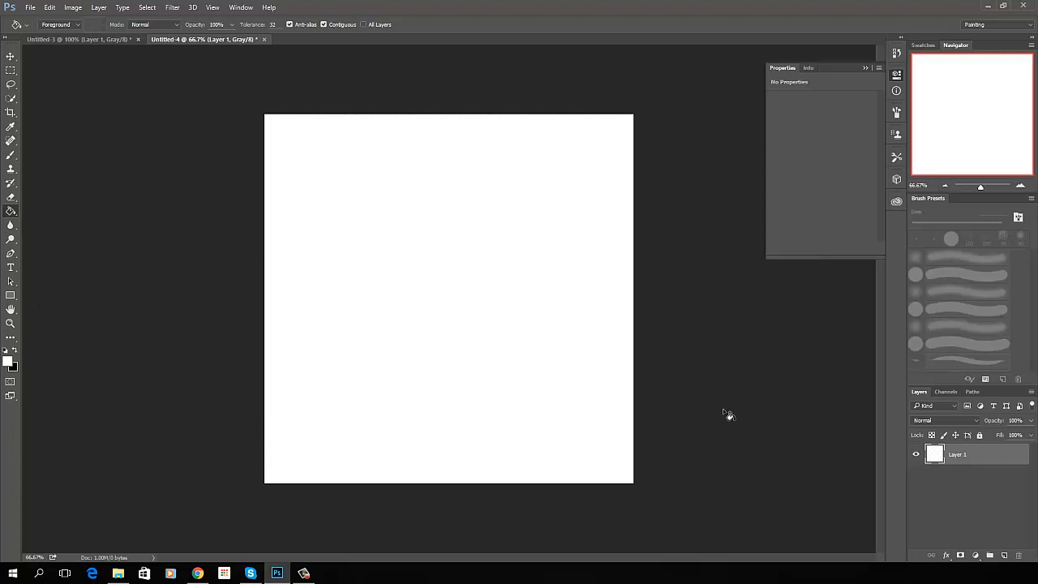
{"action": "right_click", "coordinate": [986, 456]}
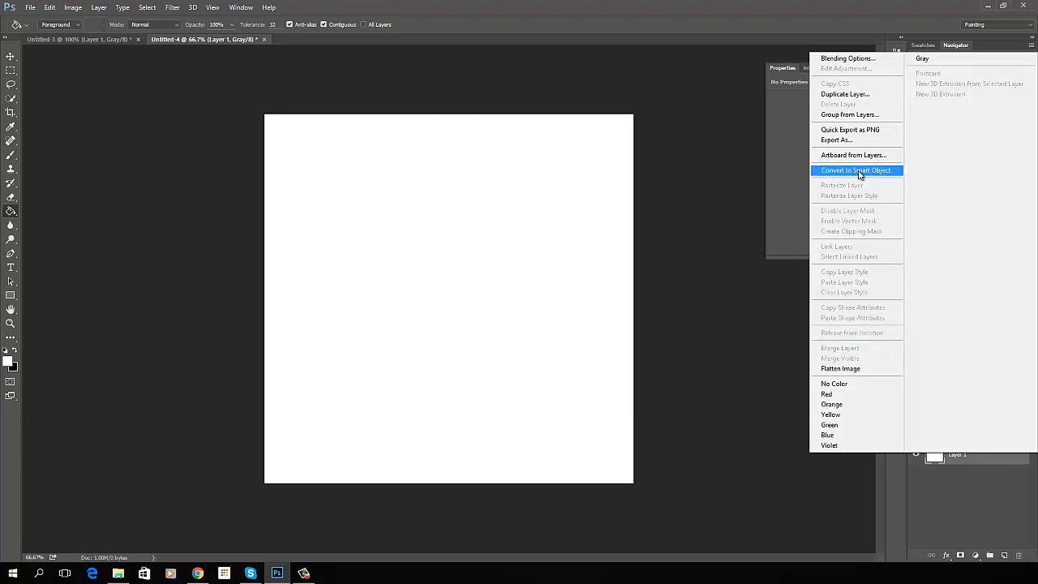
{"action": "left_click", "coordinate": [858, 170]}
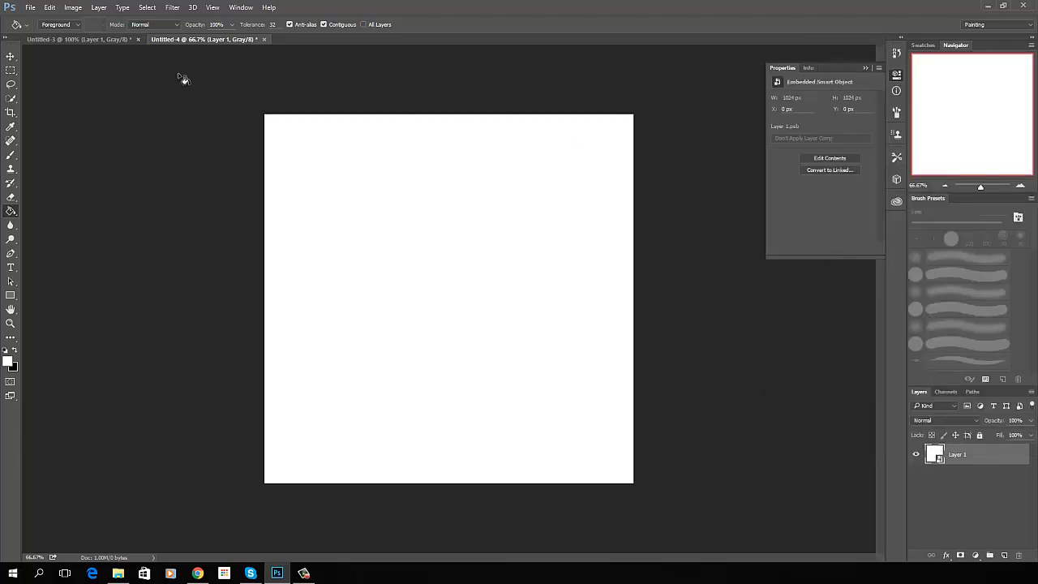
Apply an Add Noise filter to the white layer with amount 65% and Uniform distribution.
{"action": "left_click", "coordinate": [172, 7]}
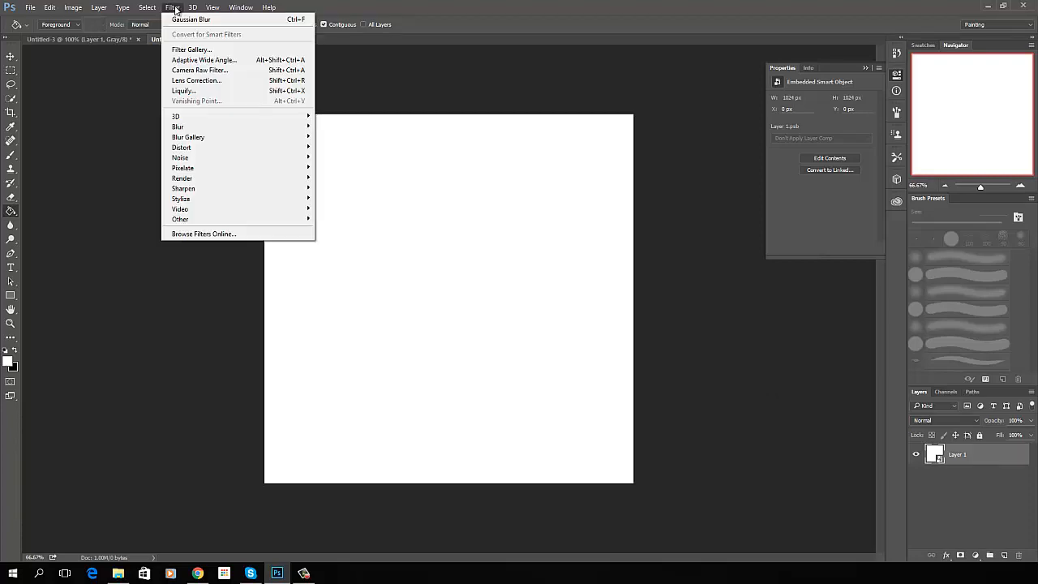
{"action": "mouse_move", "coordinate": [182, 157]}
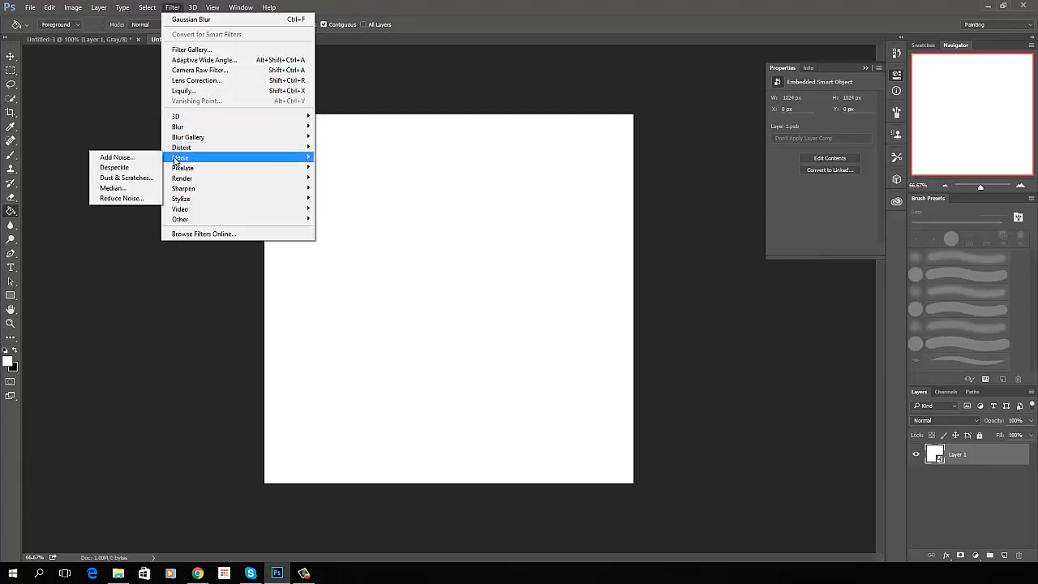
{"action": "left_click", "coordinate": [129, 156]}
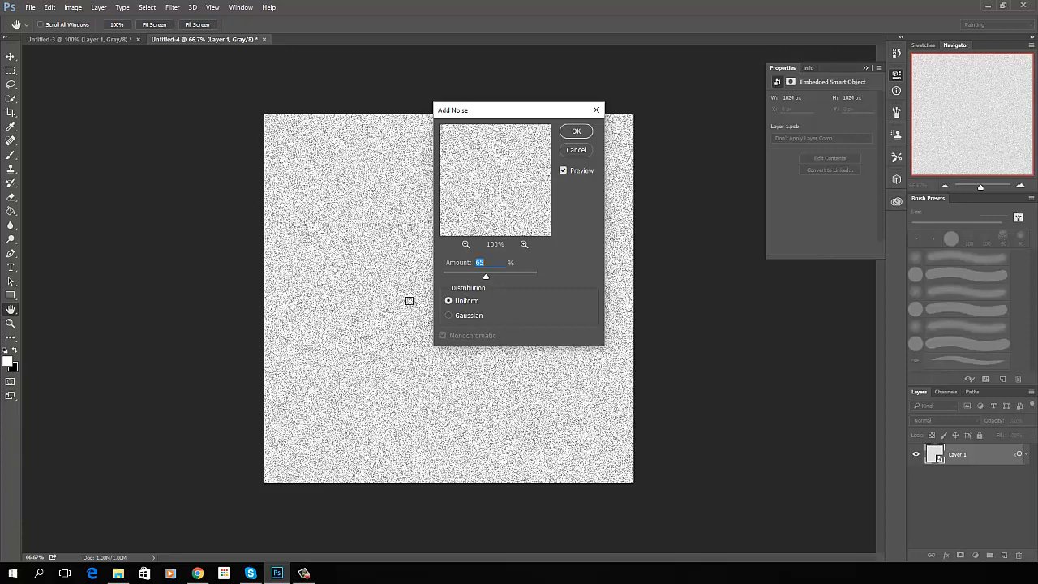
{"action": "left_click", "coordinate": [577, 132]}
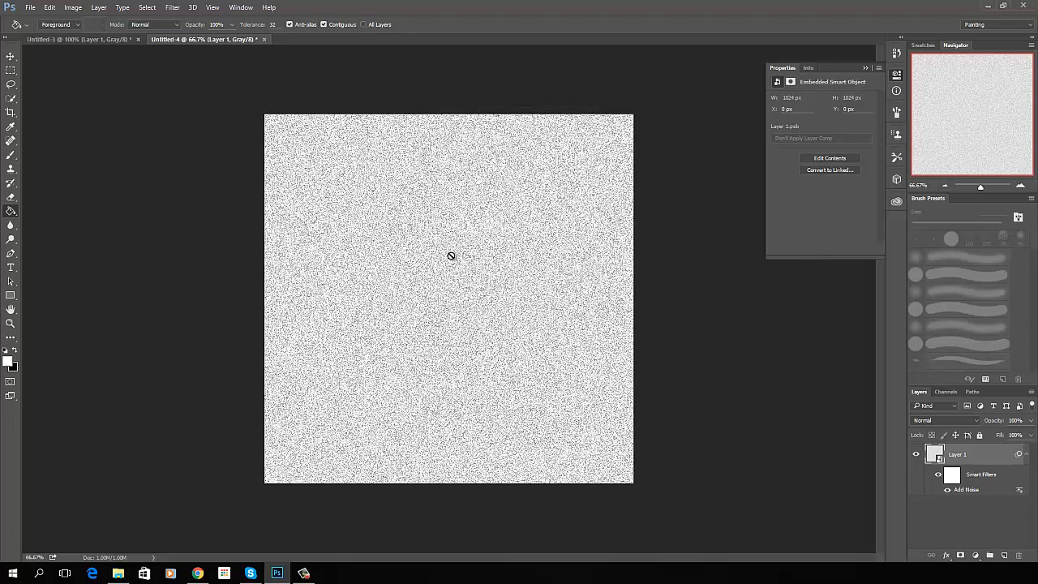
Blur the noise on Layer 1 with a Gaussian Blur of 5 pixels radius.
{"action": "left_click", "coordinate": [173, 8]}
{"action": "mouse_move", "coordinate": [196, 132]}
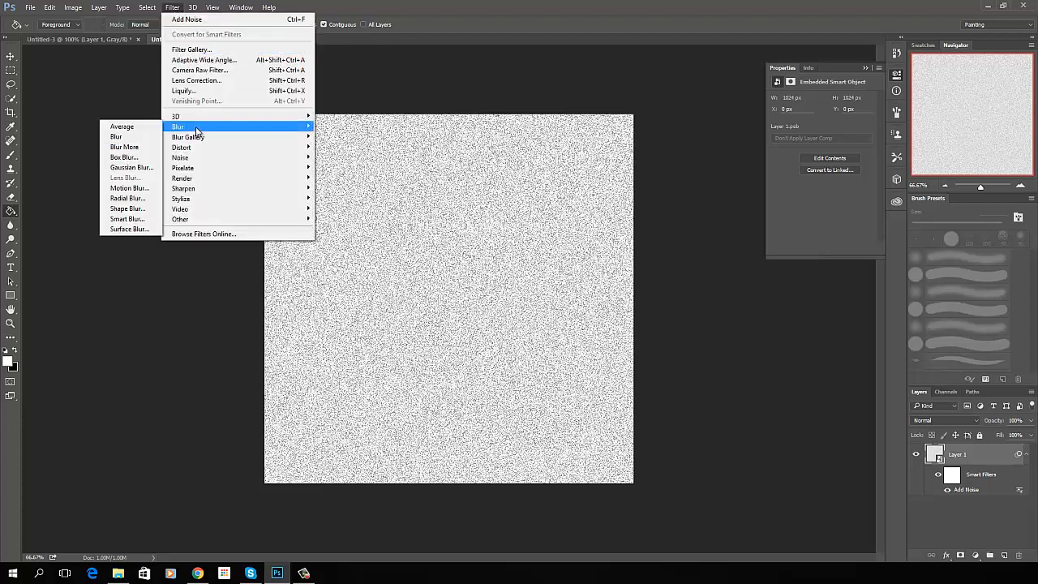
{"action": "left_click", "coordinate": [132, 169]}
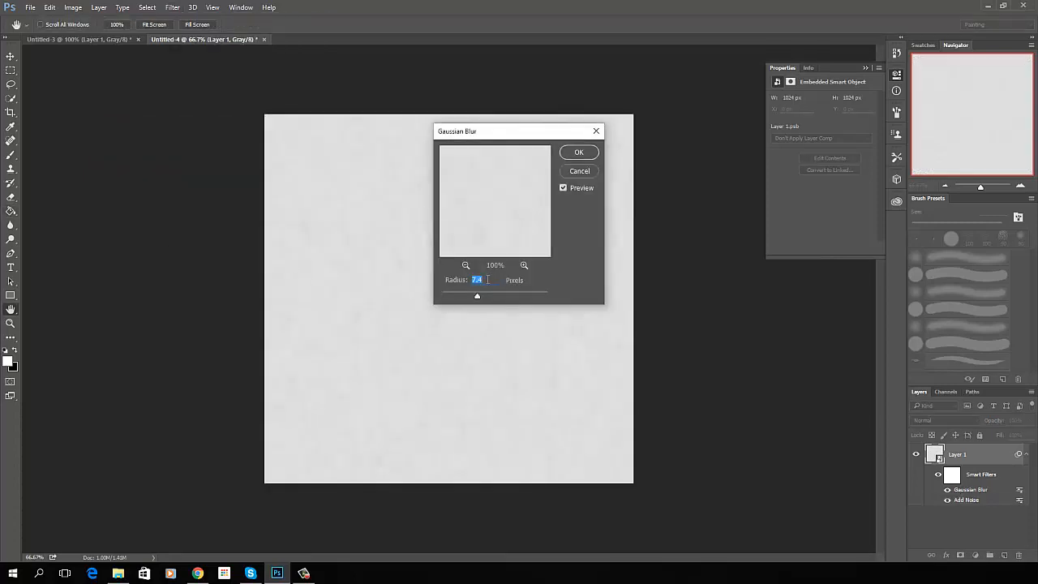
{"action": "type", "text": "5"}
{"action": "left_click", "coordinate": [579, 153]}
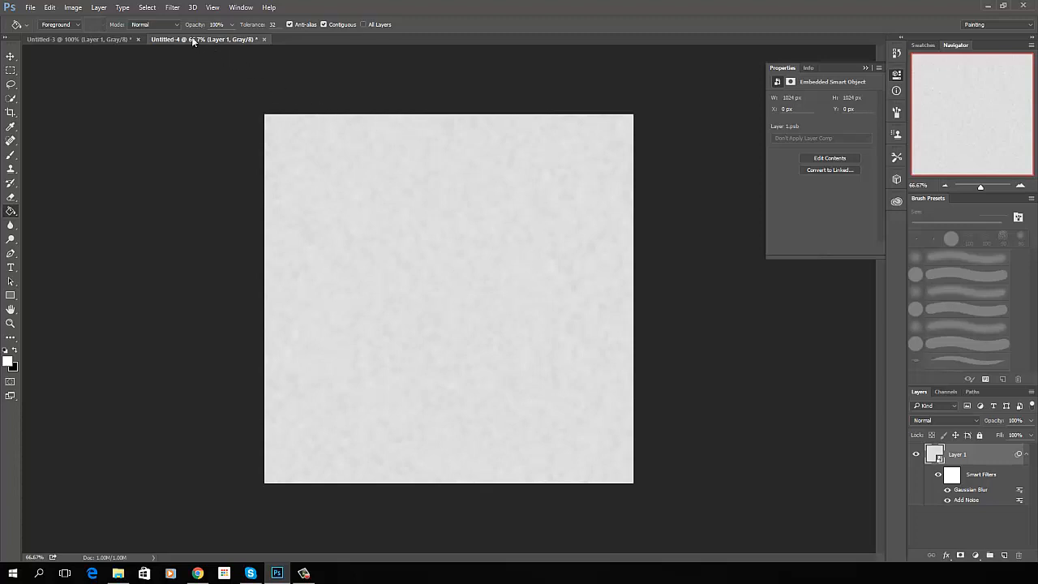
Apply the Chalk & Charcoal sketch filter with charcoal area 6, chalk area 6 and stroke pressure 1.
{"action": "left_click", "coordinate": [173, 7]}
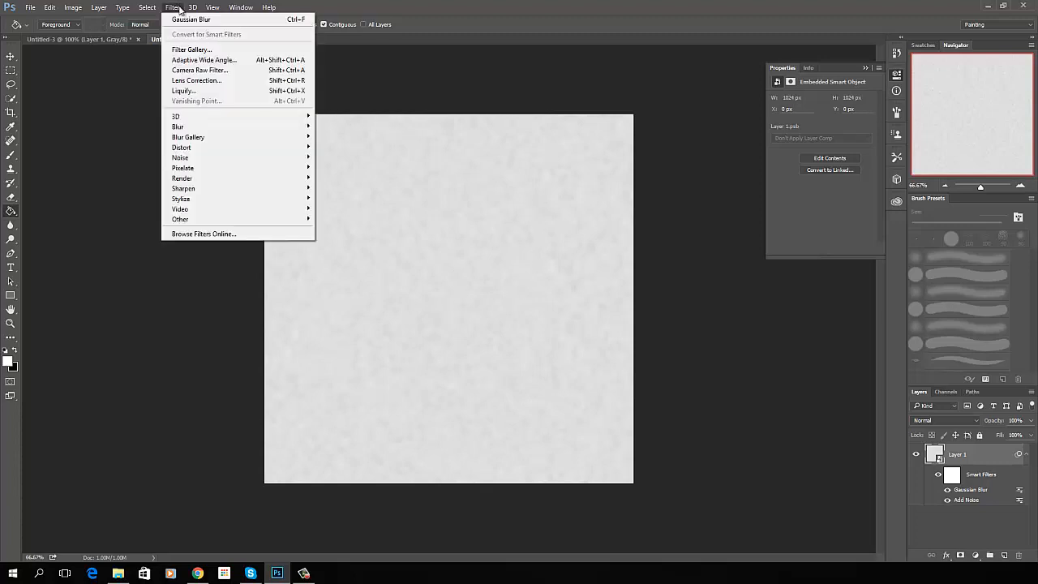
{"action": "left_click", "coordinate": [195, 50]}
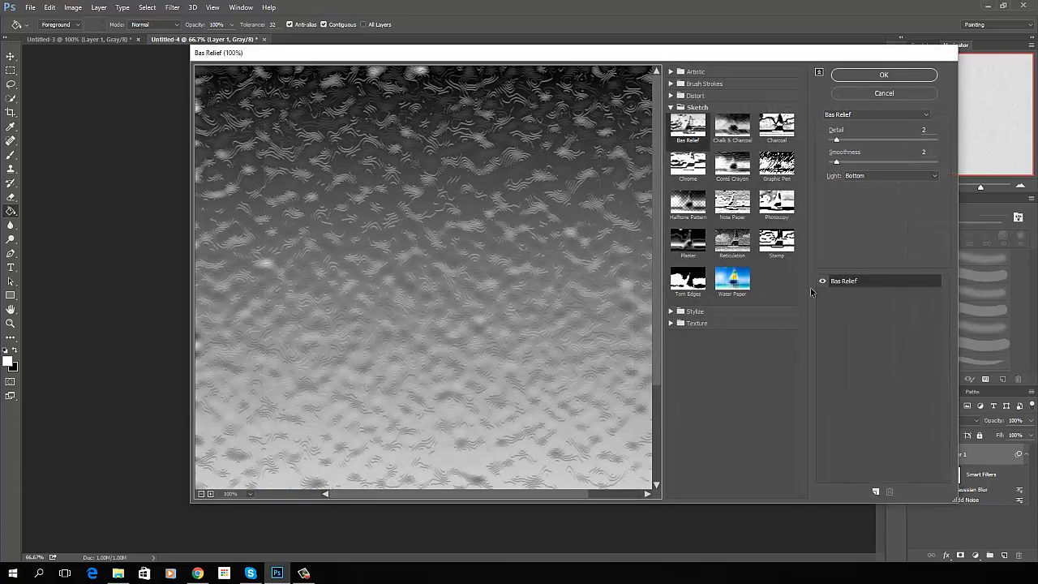
{"action": "left_click", "coordinate": [736, 135]}
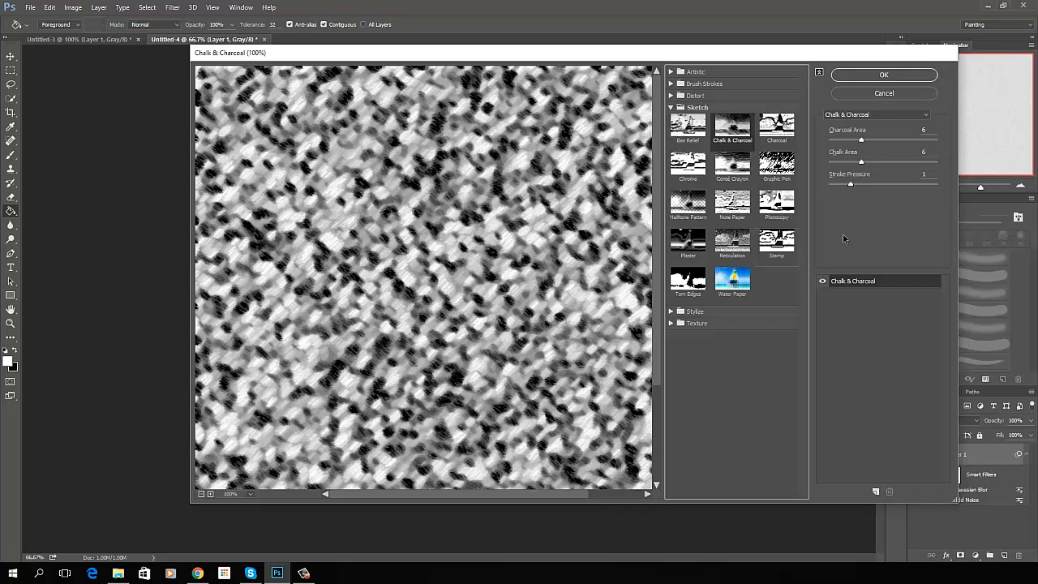
{"action": "mouse_move", "coordinate": [851, 185]}
{"action": "left_mouse_down"}
{"action": "mouse_move", "coordinate": [889, 186]}
{"action": "mouse_move", "coordinate": [848, 188]}
{"action": "left_mouse_up"}
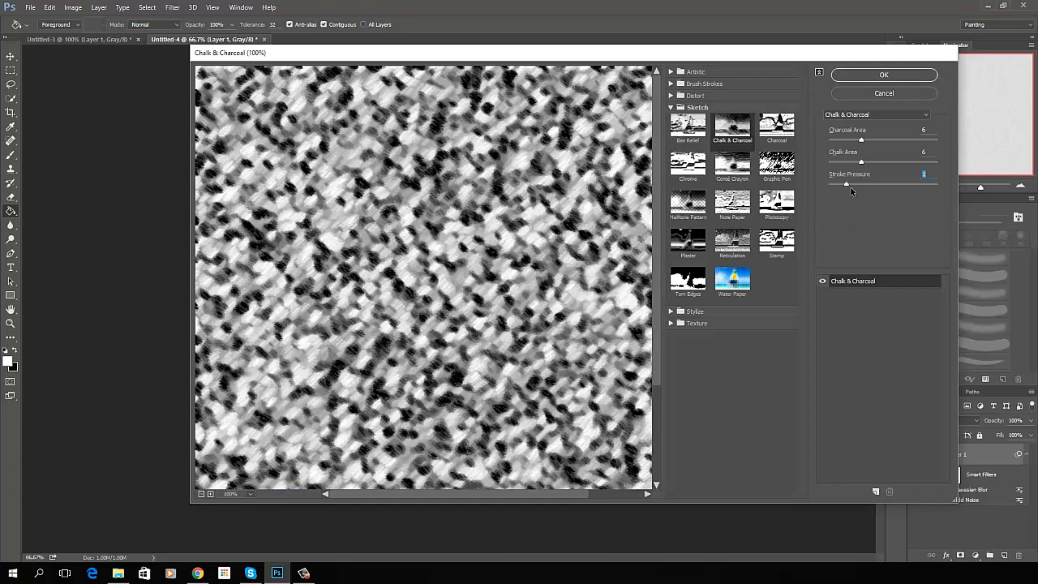
{"action": "left_click", "coordinate": [883, 78]}
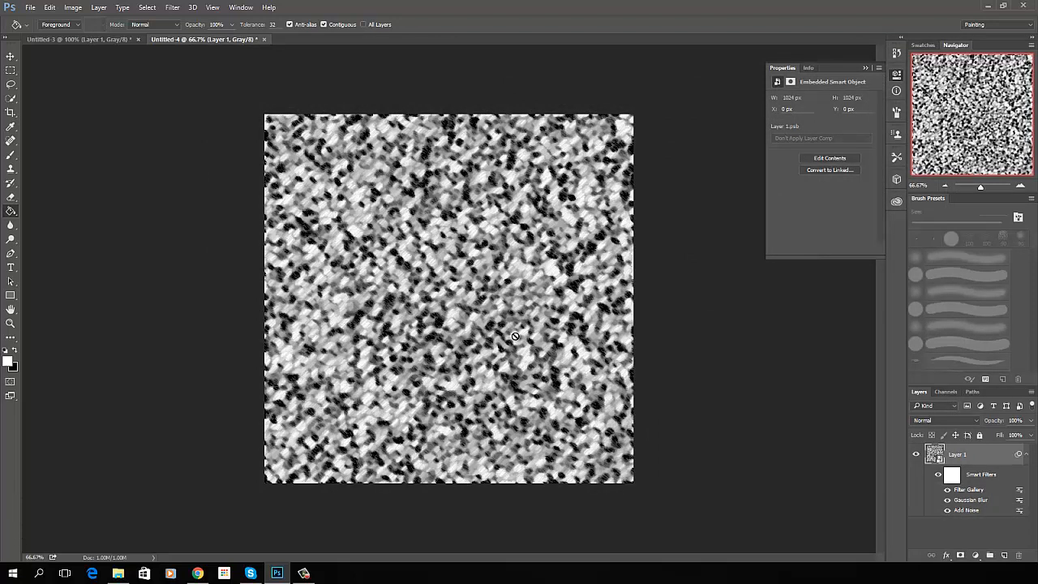
Soften the chalk and charcoal pattern with a Gaussian Blur of 7.5 pixels radius.
{"action": "left_click", "coordinate": [173, 8]}
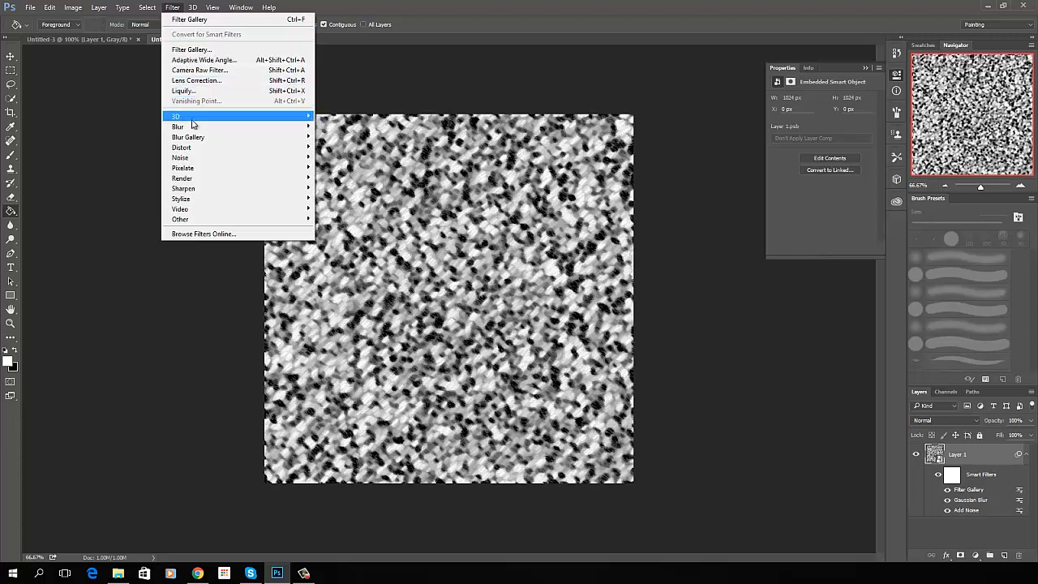
{"action": "mouse_move", "coordinate": [200, 131]}
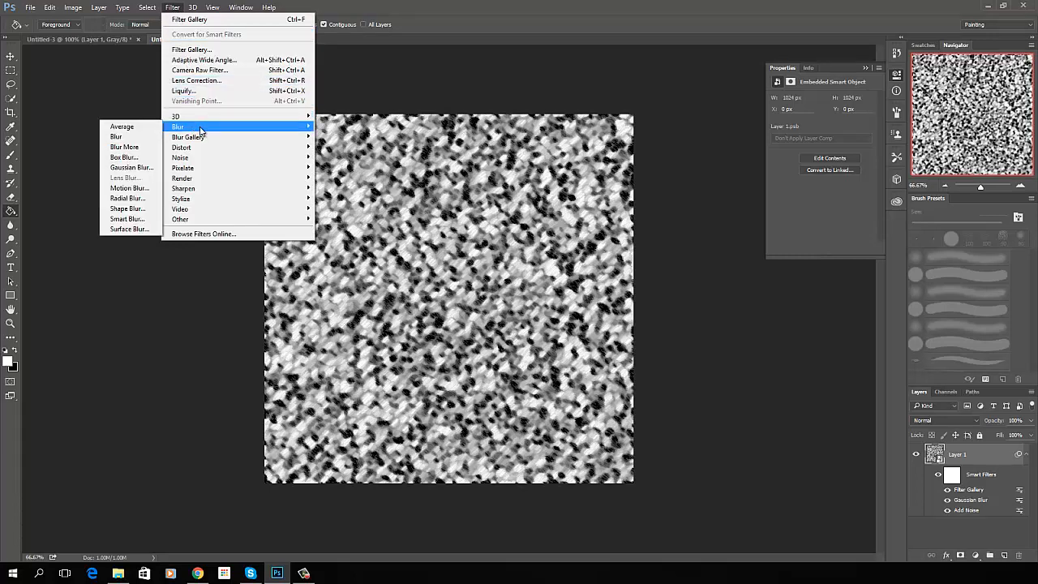
{"action": "left_click", "coordinate": [125, 167]}
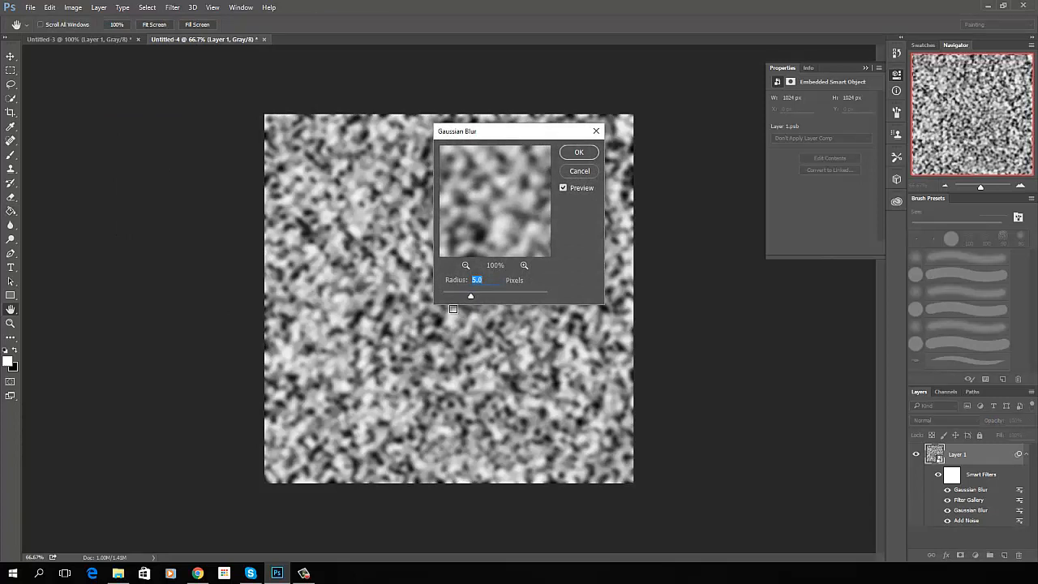
{"action": "type", "text": "7.5"}
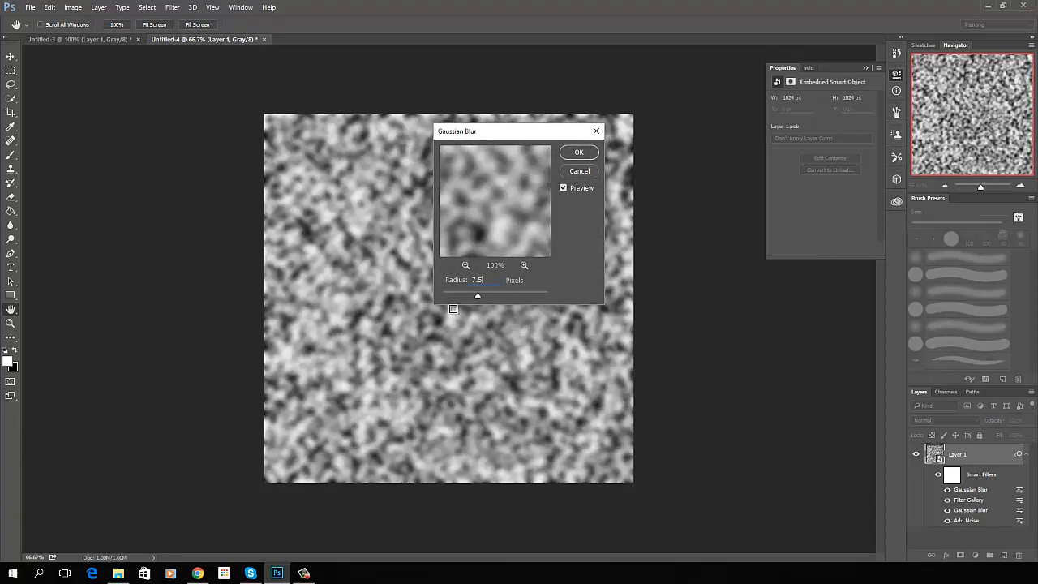
{"action": "left_click", "coordinate": [581, 152]}
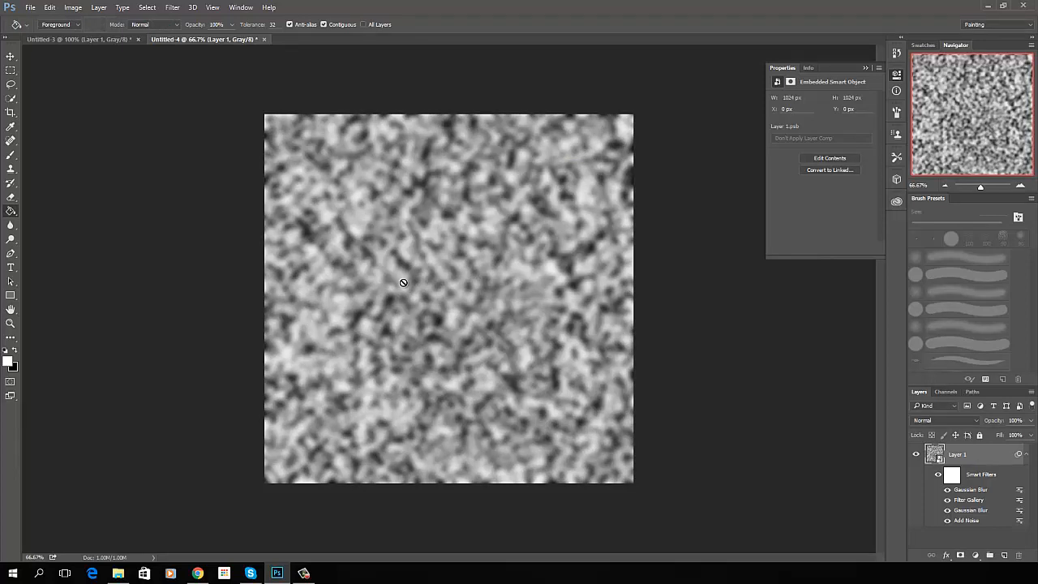
Apply the Bas Relief sketch filter with detail 2, smoothness 2 and light from the bottom.
{"action": "left_click", "coordinate": [172, 7]}
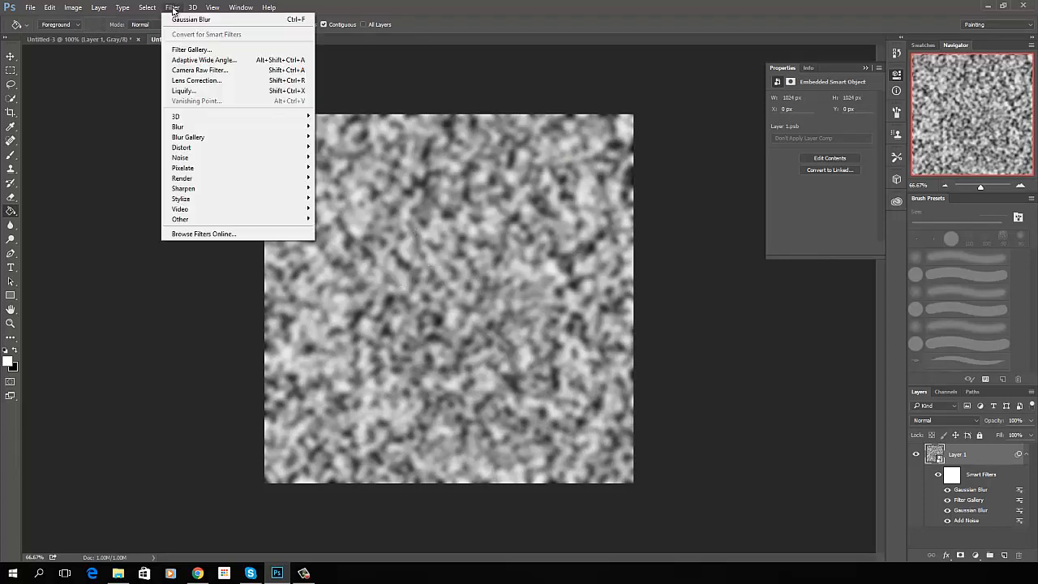
{"action": "left_click", "coordinate": [195, 52]}
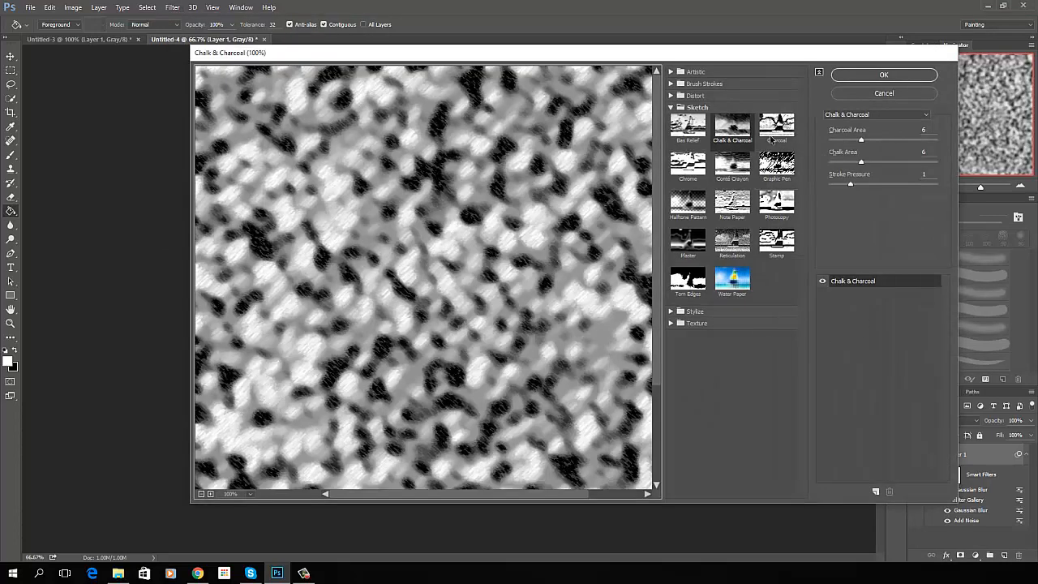
{"action": "left_click", "coordinate": [691, 131]}
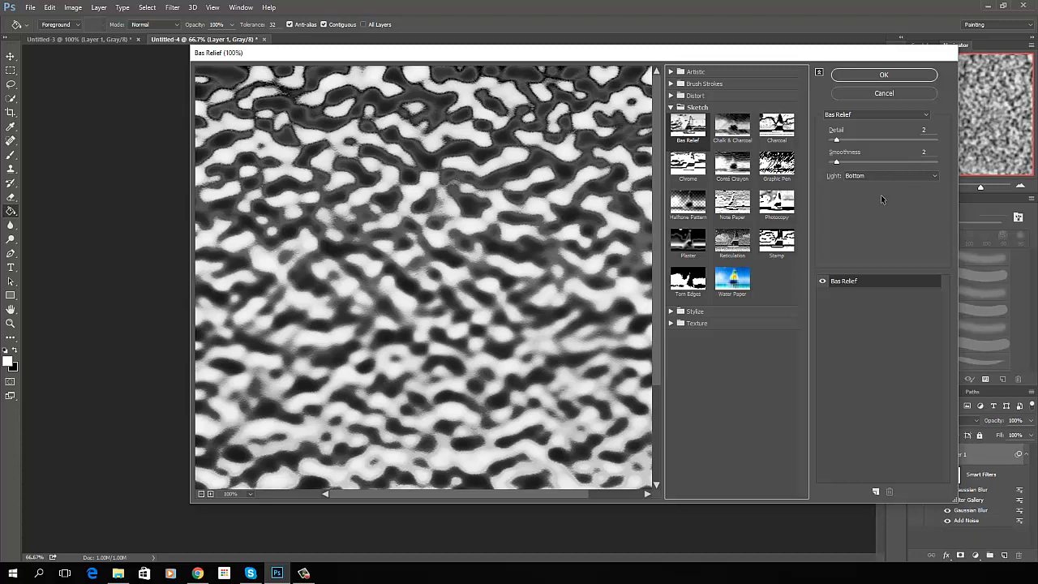
{"action": "left_click_drag", "start_coordinate": [836, 141], "coordinate": [868, 141]}
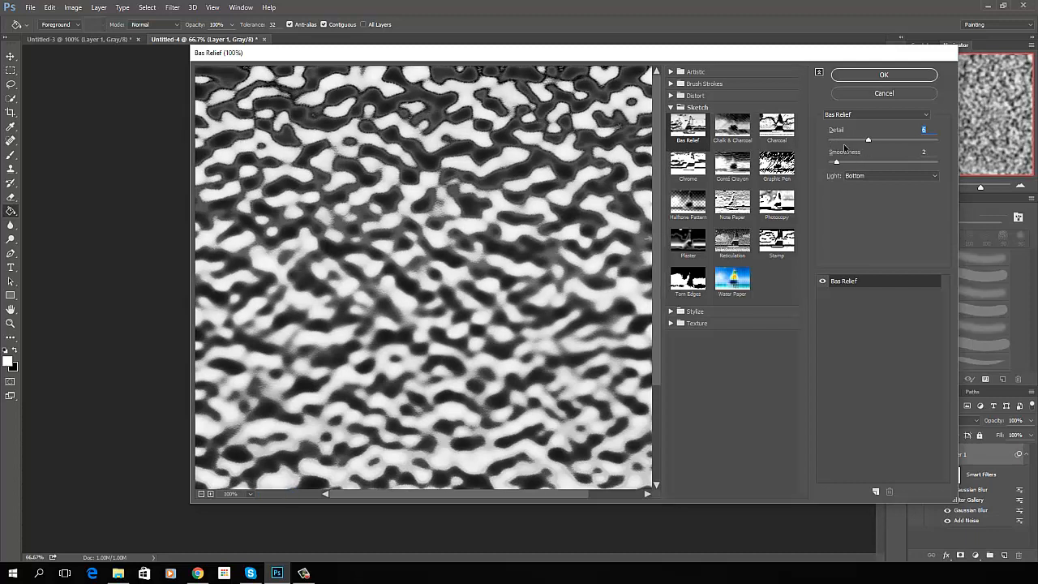
{"action": "mouse_move", "coordinate": [838, 163]}
{"action": "left_mouse_down"}
{"action": "mouse_move", "coordinate": [919, 163]}
{"action": "mouse_move", "coordinate": [839, 162]}
{"action": "mouse_move", "coordinate": [840, 143]}
{"action": "left_mouse_up"}
{"action": "left_click", "coordinate": [867, 141]}
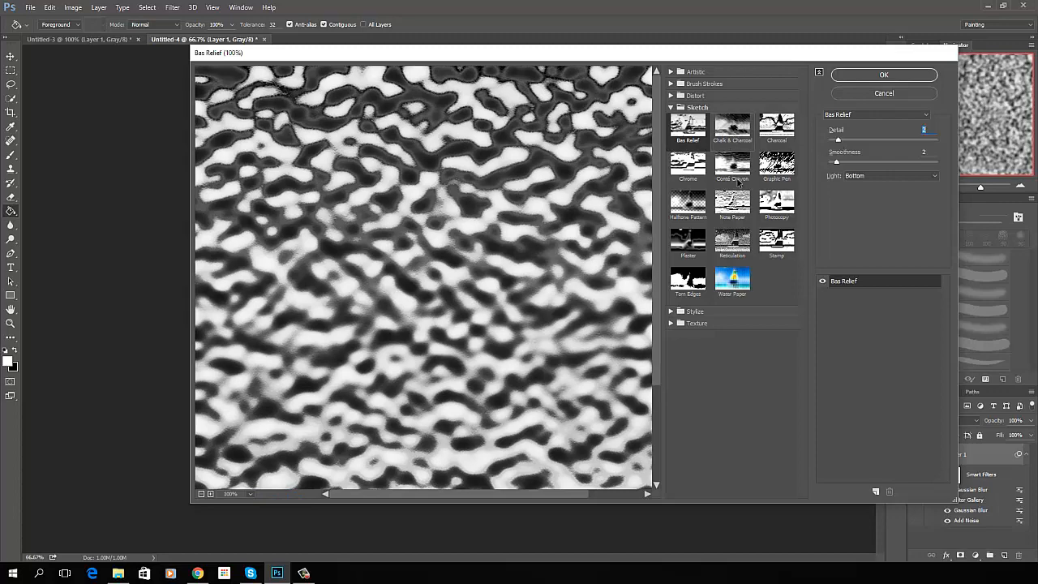
{"action": "left_click", "coordinate": [884, 74]}
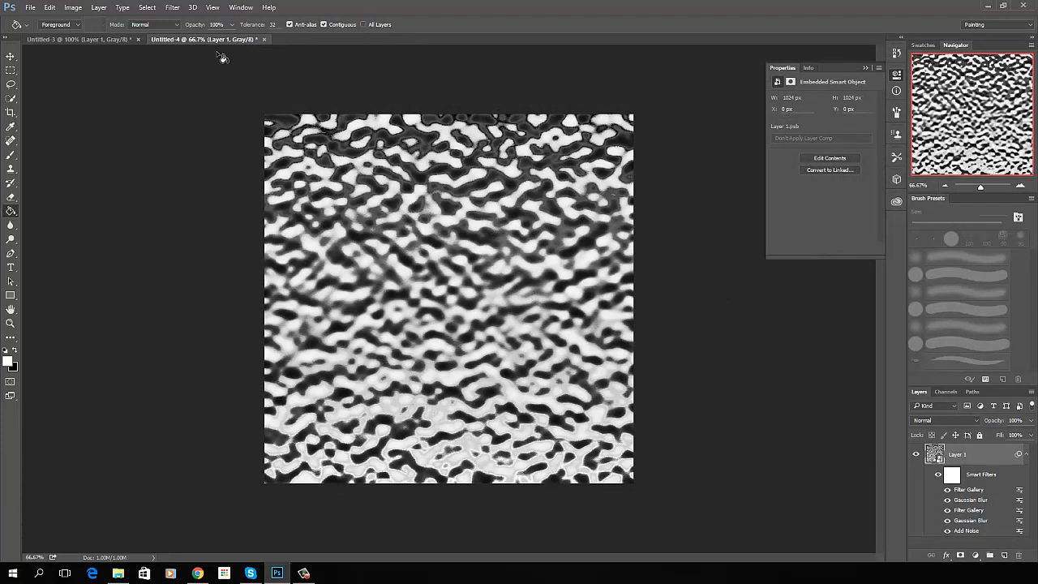
Stretch the relief pattern horizontally with a Motion Blur at angle 0° and distance 106 pixels.
{"action": "left_click", "coordinate": [172, 8]}
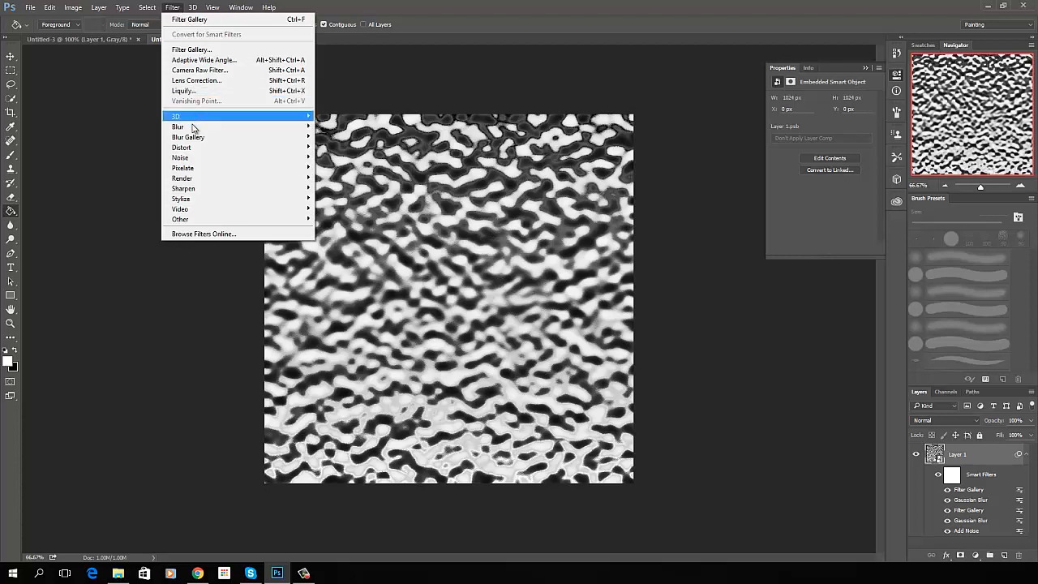
{"action": "mouse_move", "coordinate": [188, 128]}
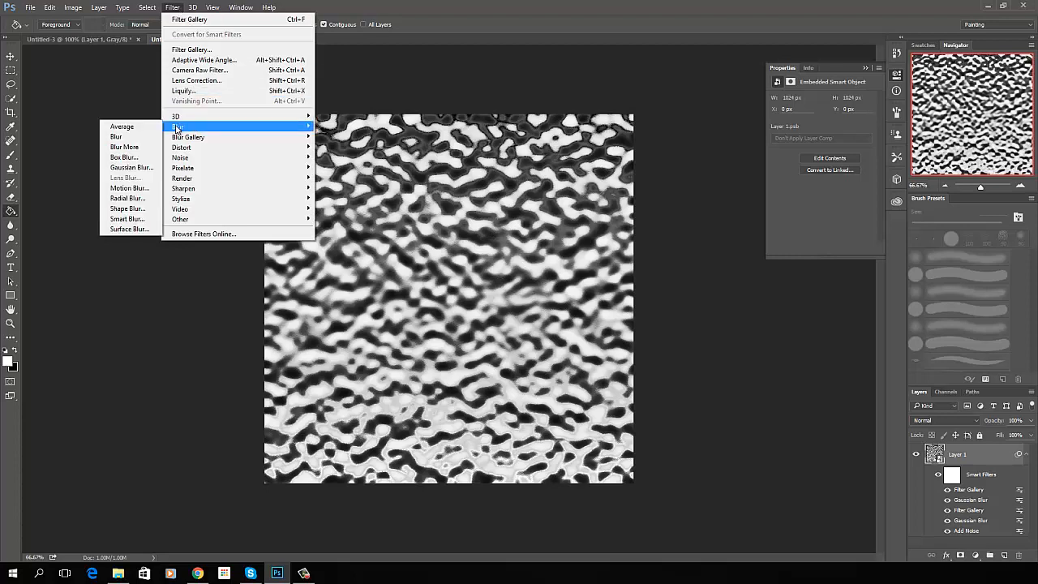
{"action": "left_click", "coordinate": [130, 189]}
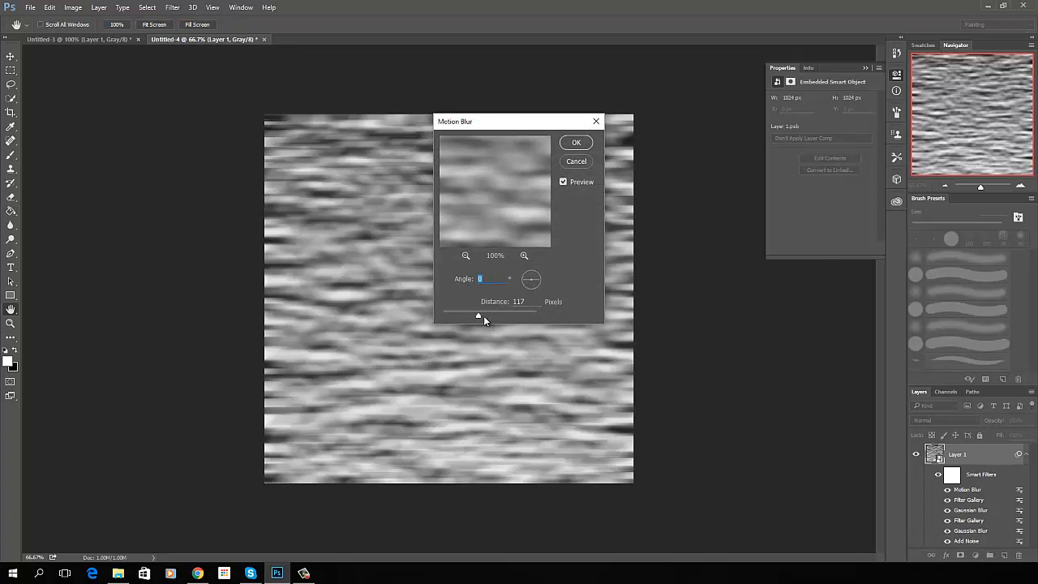
{"action": "left_click_drag", "start_coordinate": [484, 316], "coordinate": [477, 318]}
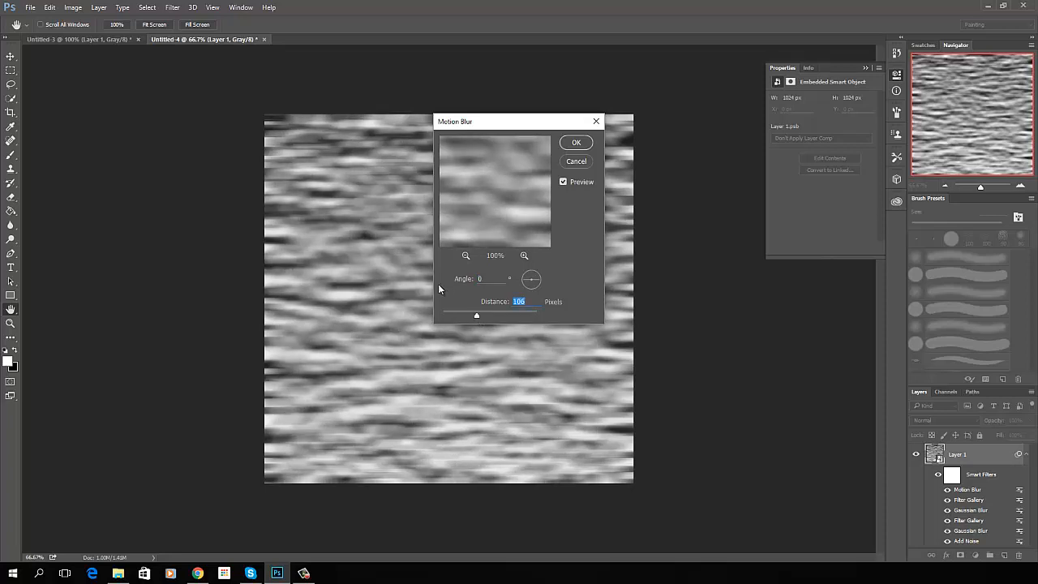
{"action": "left_click", "coordinate": [576, 143]}
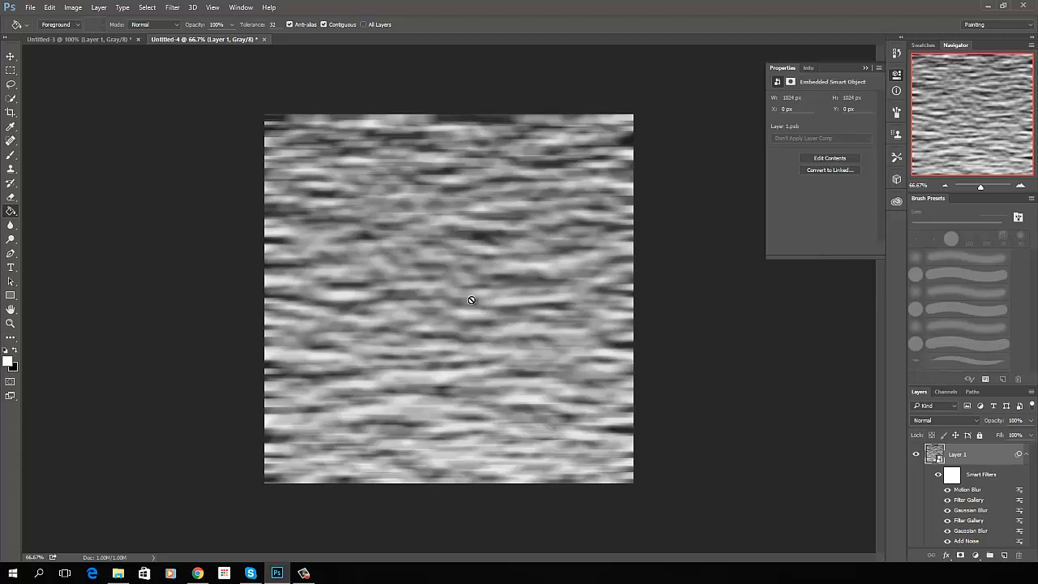
Soften the stretched ripple pattern with another Gaussian Blur of 7.5 pixels radius.
{"action": "left_click", "coordinate": [172, 7]}
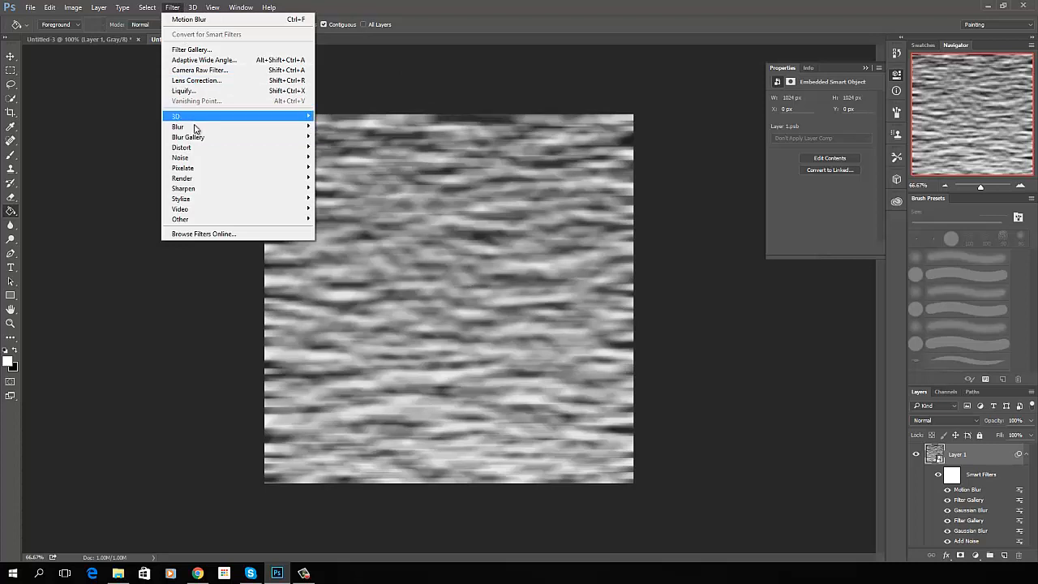
{"action": "mouse_move", "coordinate": [192, 127]}
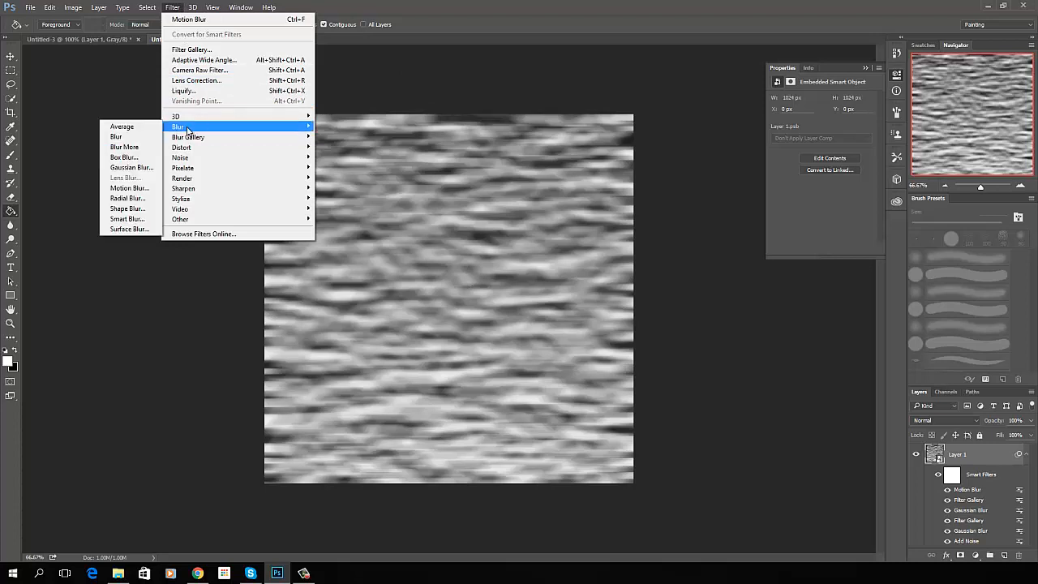
{"action": "left_click", "coordinate": [127, 167]}
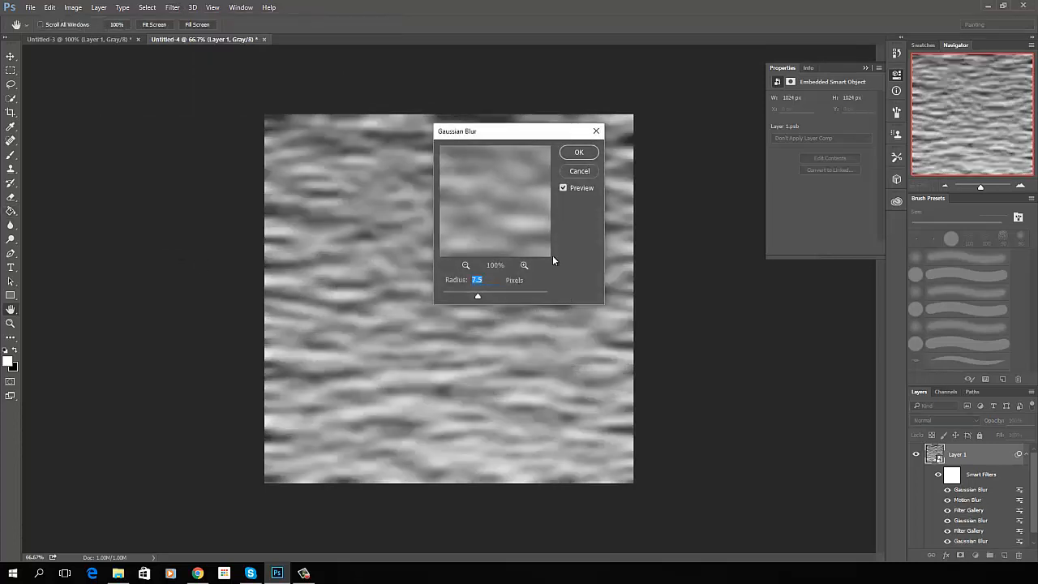
{"action": "left_click", "coordinate": [574, 152]}
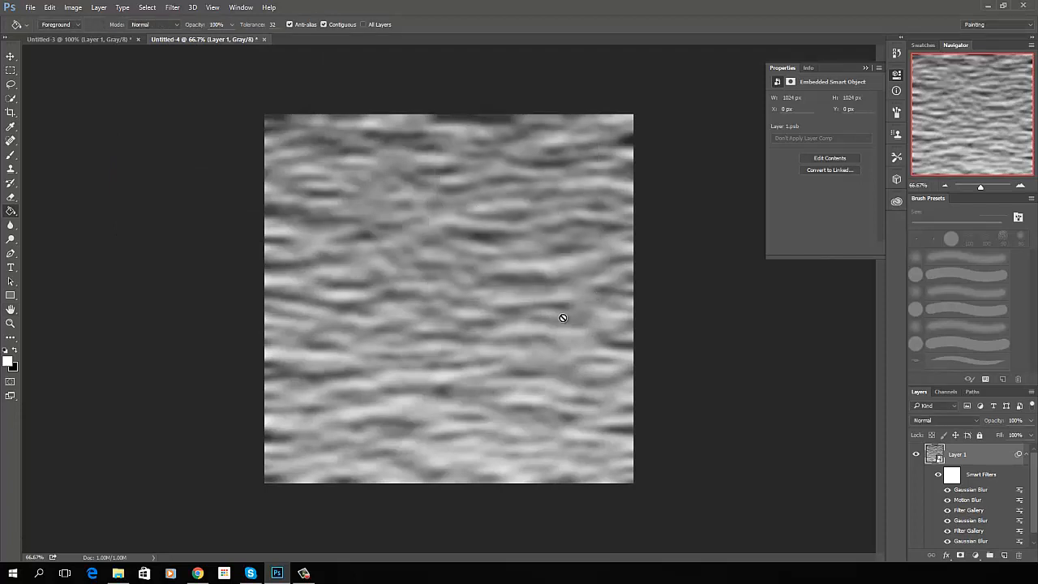
Add a Gradient Map adjustment layer above the rippled smart object layer.
{"action": "left_click", "coordinate": [976, 556]}
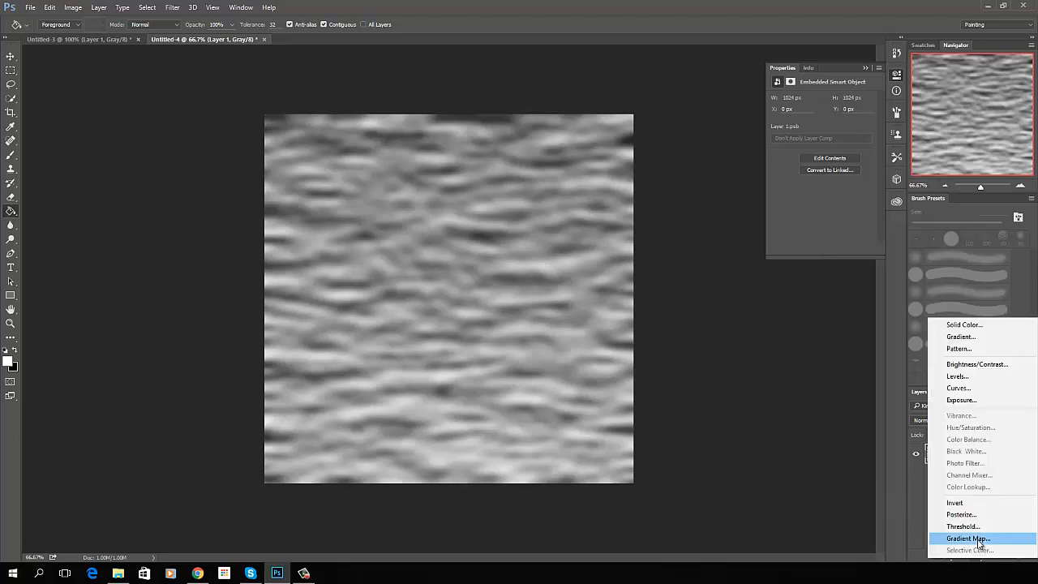
{"action": "left_click", "coordinate": [839, 517]}
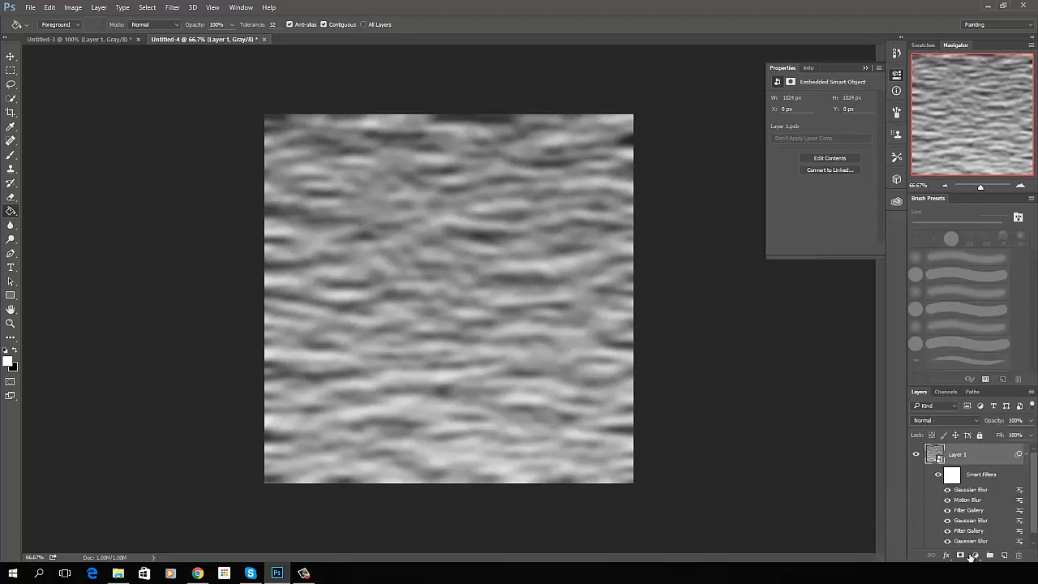
{"action": "left_click", "coordinate": [977, 556]}
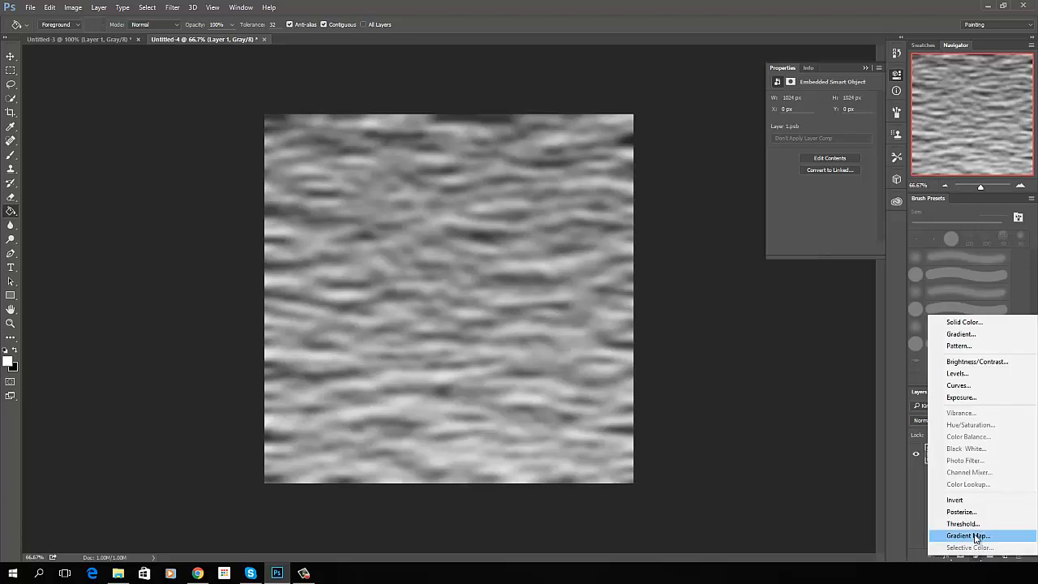
{"action": "left_click", "coordinate": [976, 536]}
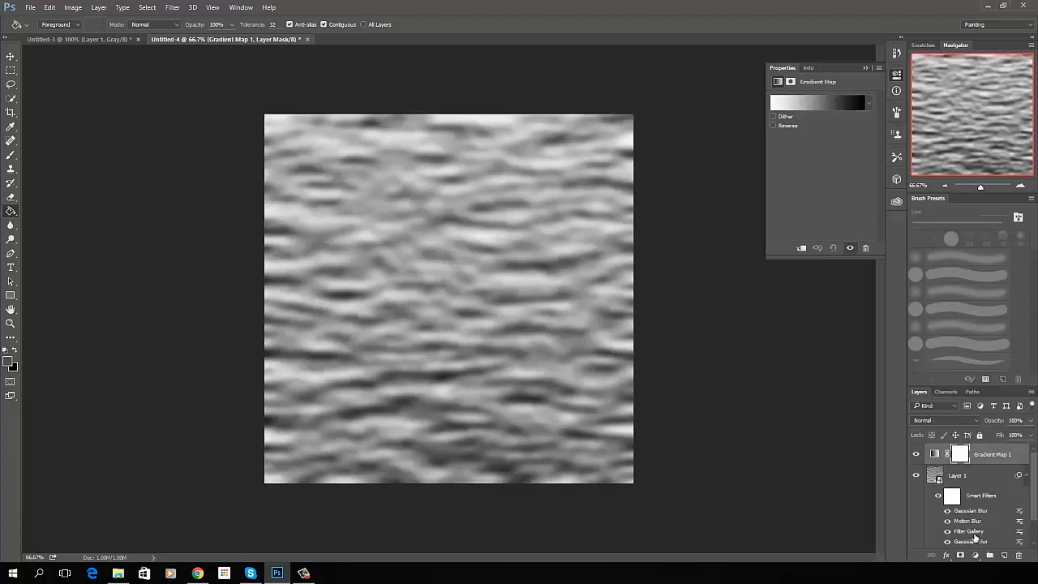
Set the gradient map's color stop at 0% to a light cyan with hue 181°.
{"action": "left_click", "coordinate": [775, 108]}
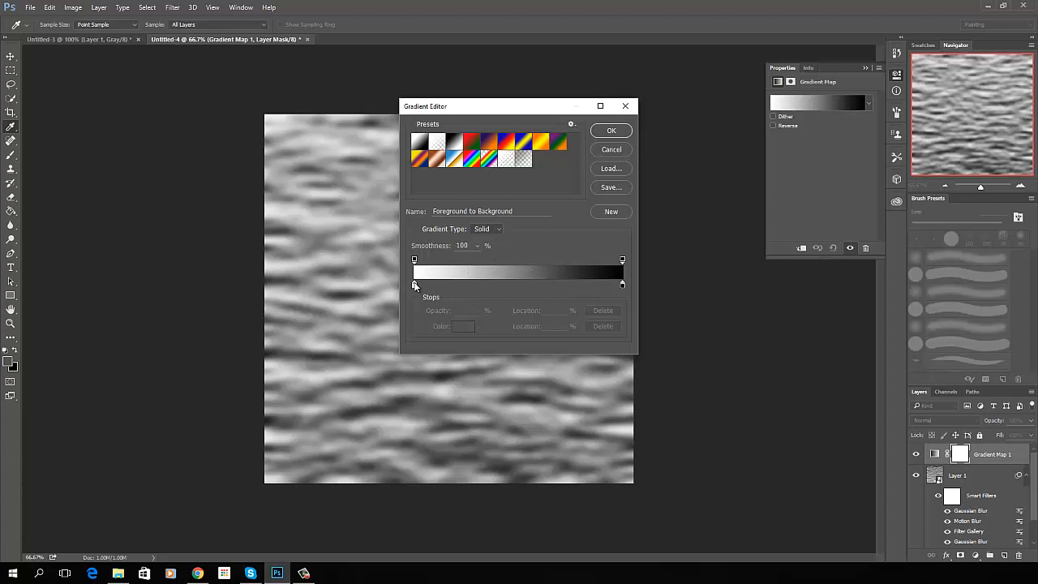
{"action": "left_click", "coordinate": [414, 285]}
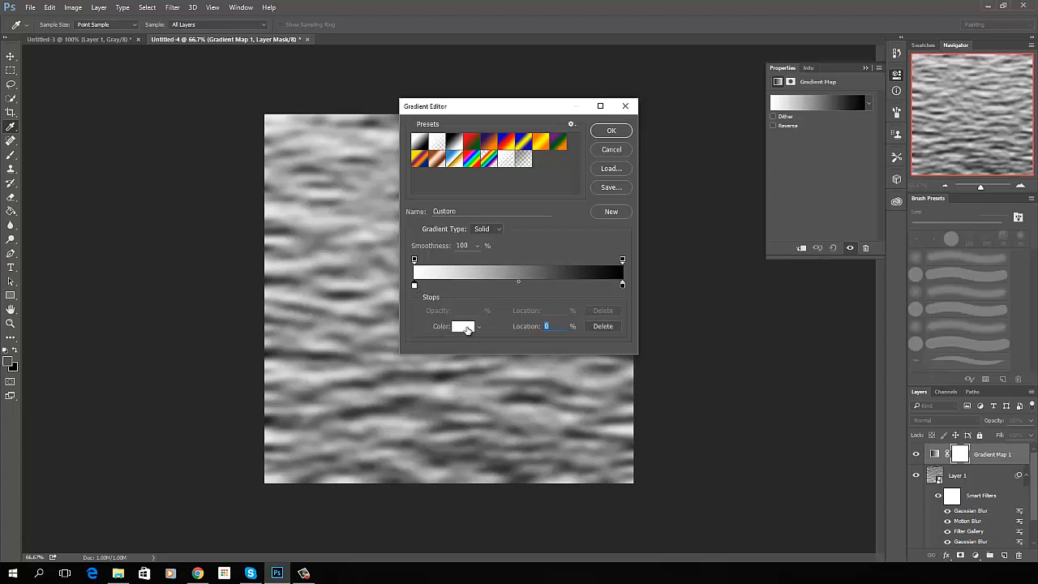
{"action": "left_click", "coordinate": [466, 327]}
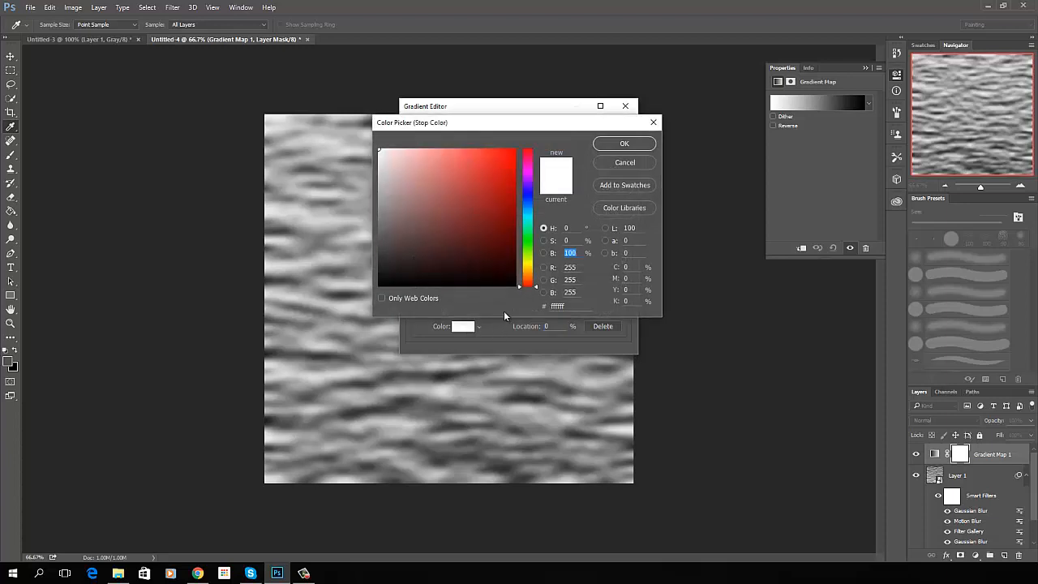
{"action": "left_click", "coordinate": [529, 219]}
{"action": "left_click", "coordinate": [446, 158]}
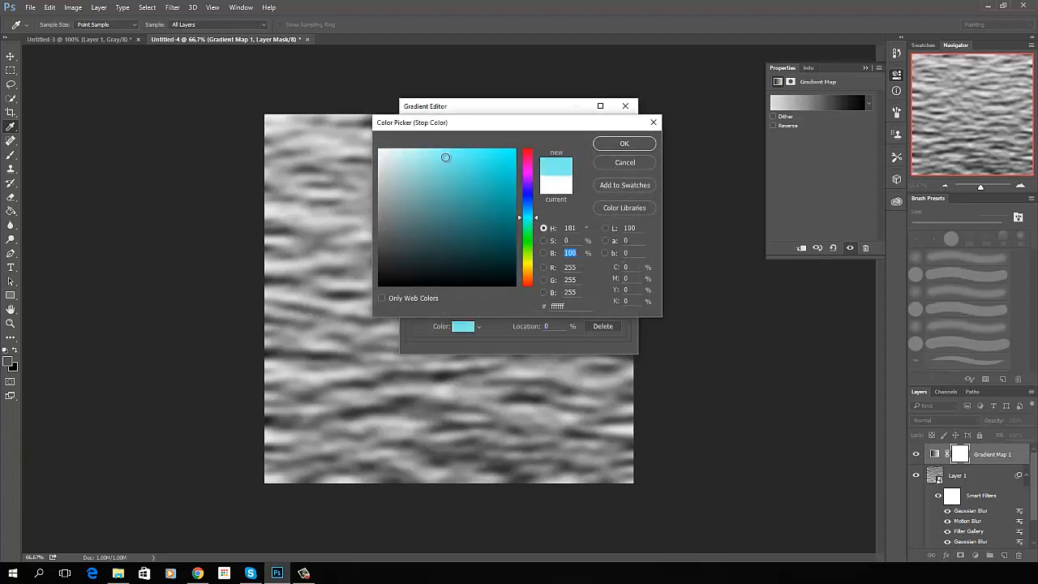
{"action": "left_click", "coordinate": [621, 143]}
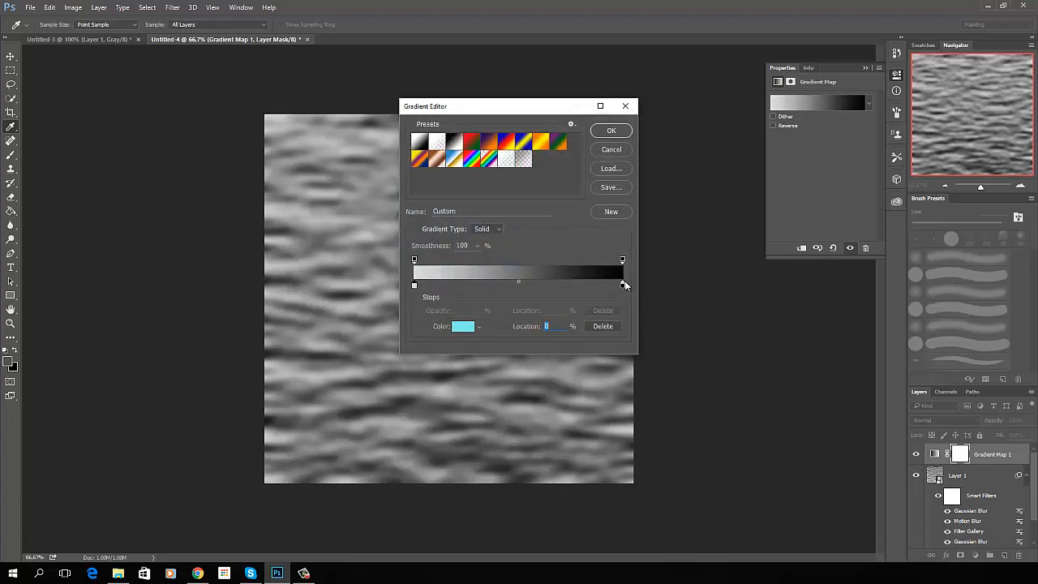
Set the gradient map's color stop at 100% to dark blue #042c7d and accept the gradient.
{"action": "left_click", "coordinate": [623, 285]}
{"action": "left_click", "coordinate": [466, 328]}
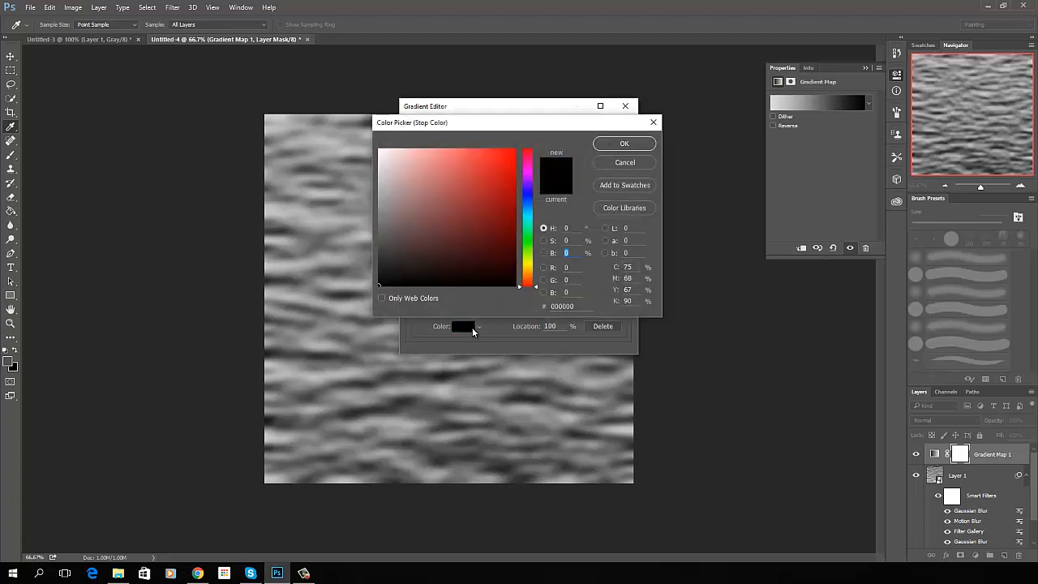
{"action": "left_click", "coordinate": [528, 206]}
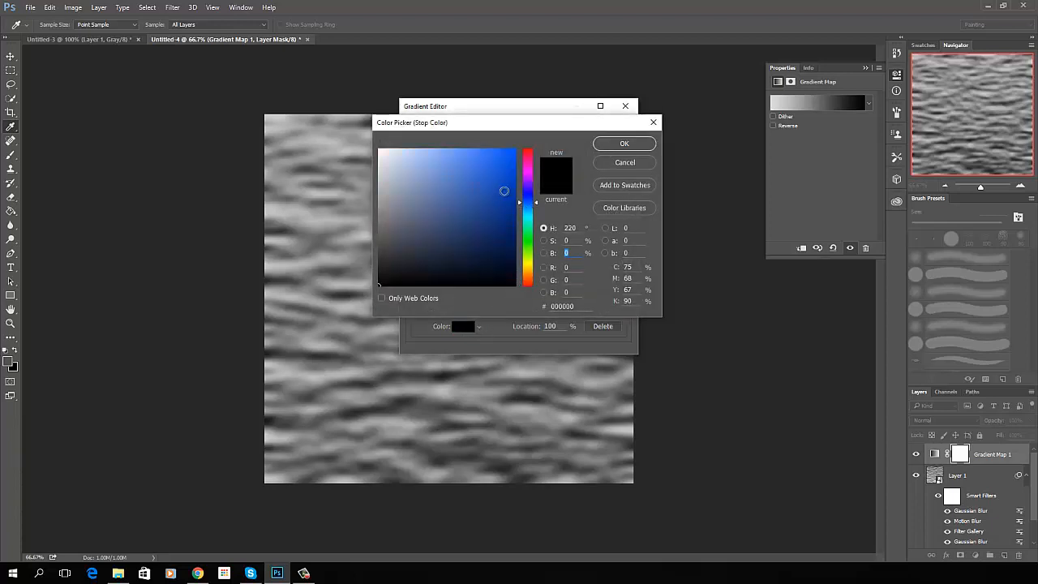
{"action": "left_click", "coordinate": [502, 186]}
{"action": "left_click", "coordinate": [508, 219]}
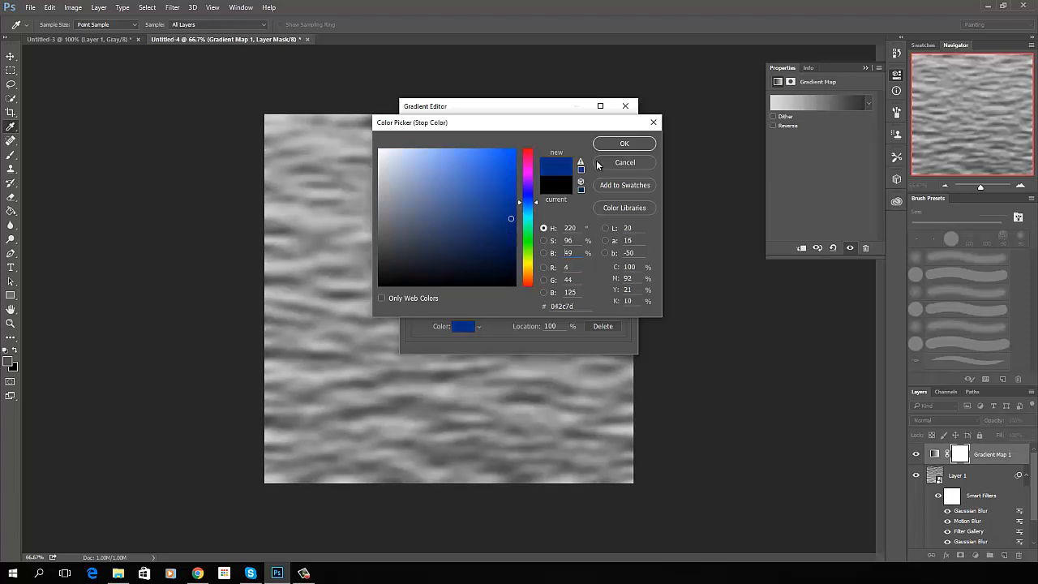
{"action": "left_click", "coordinate": [622, 143]}
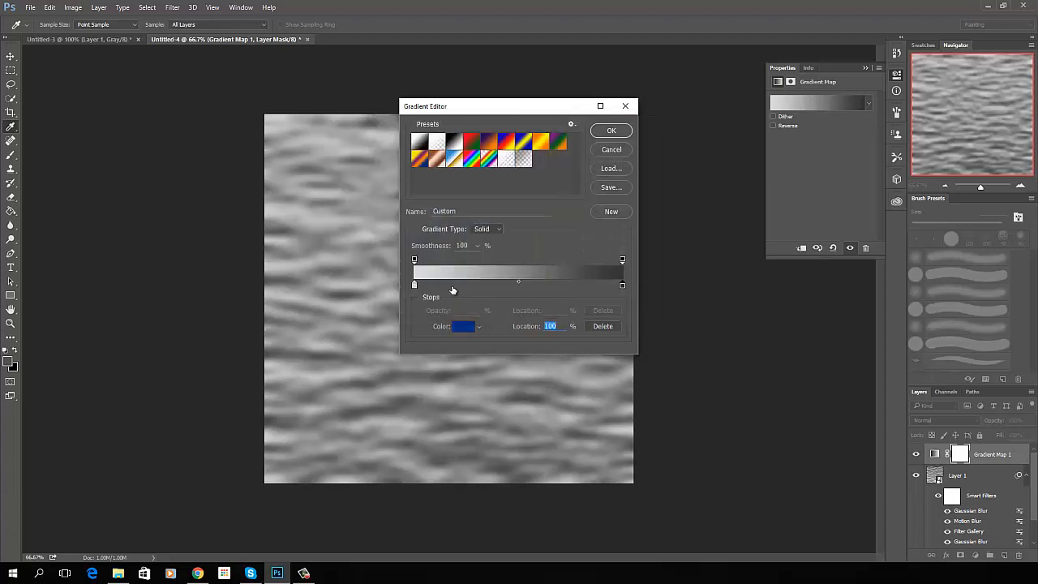
{"action": "left_click", "coordinate": [611, 132]}
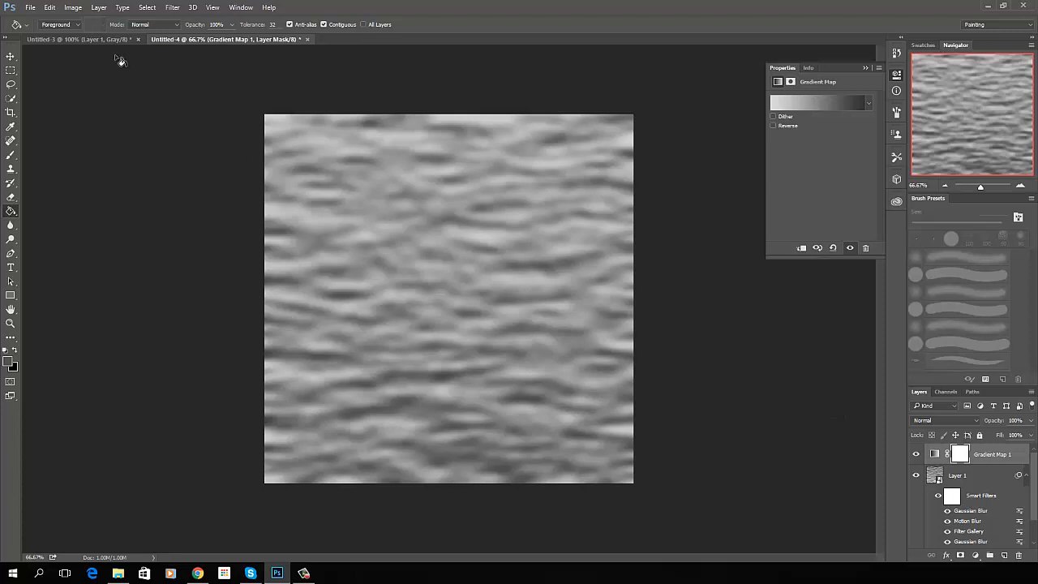
Convert the document to RGB Color mode without merging the layers or rasterizing the smart object.
{"action": "left_click", "coordinate": [73, 8]}
{"action": "mouse_move", "coordinate": [94, 19]}
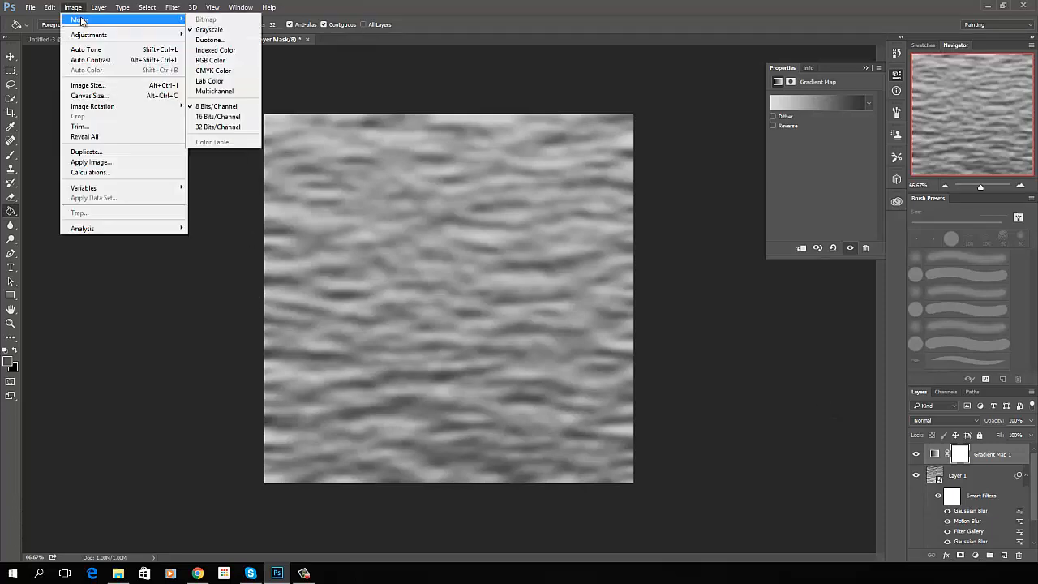
{"action": "left_click", "coordinate": [210, 60]}
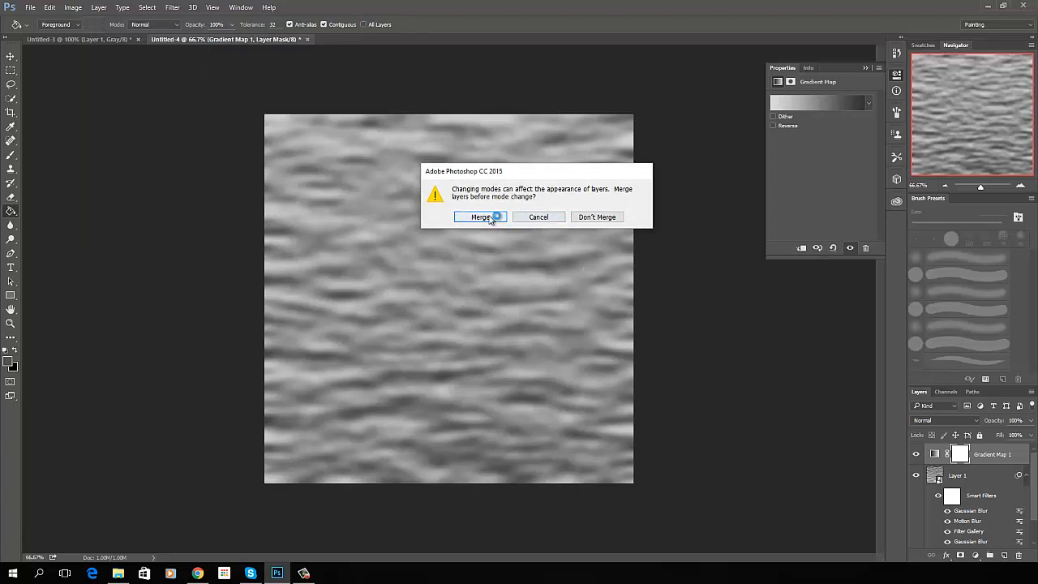
{"action": "left_click", "coordinate": [600, 217]}
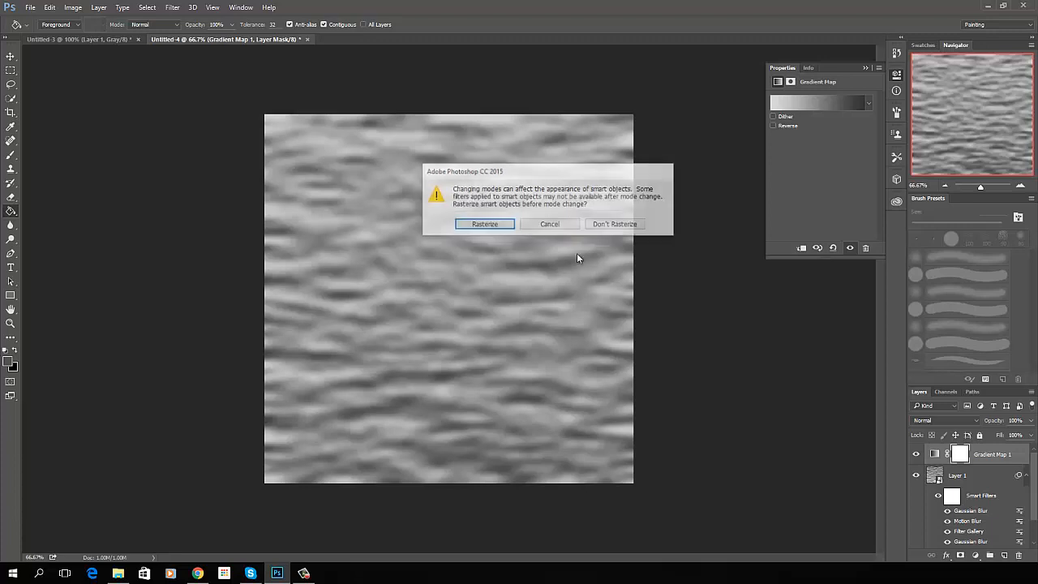
{"action": "left_click", "coordinate": [614, 227]}
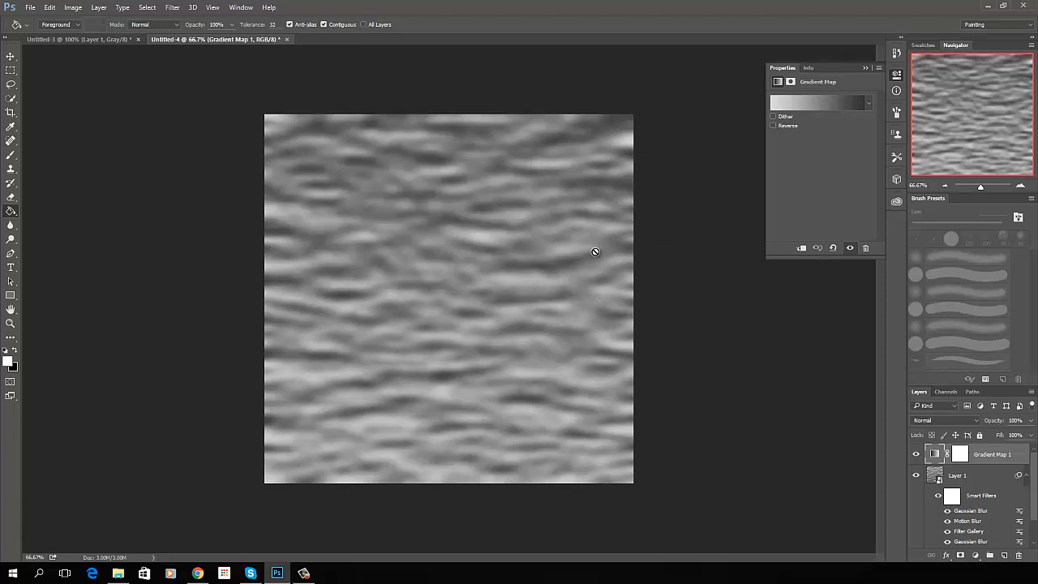
Change the gradient map's color stop at 0% to deep blue #084a82.
{"action": "left_click", "coordinate": [773, 104]}
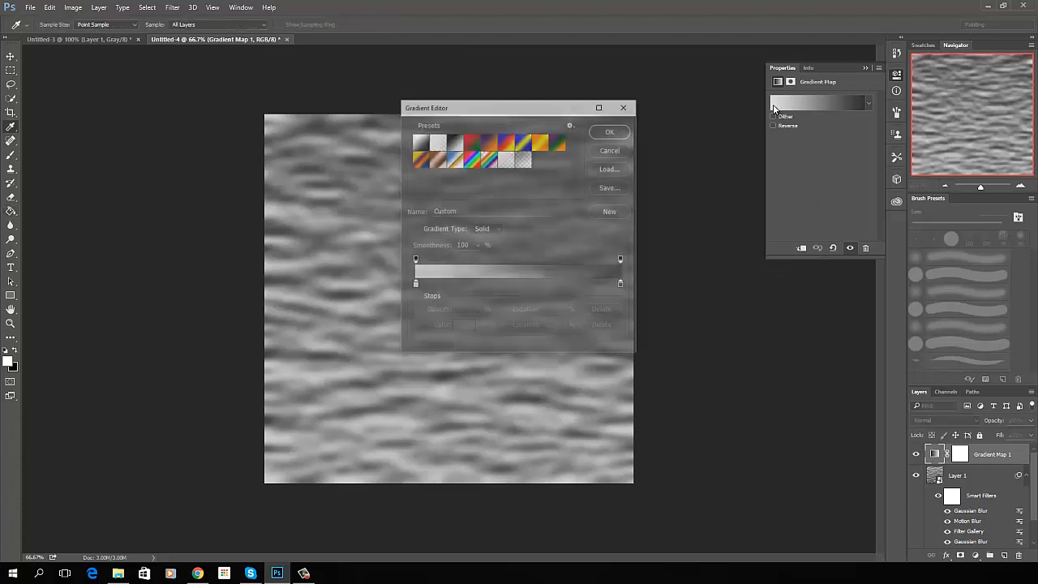
{"action": "left_click", "coordinate": [415, 284]}
{"action": "left_click", "coordinate": [463, 326]}
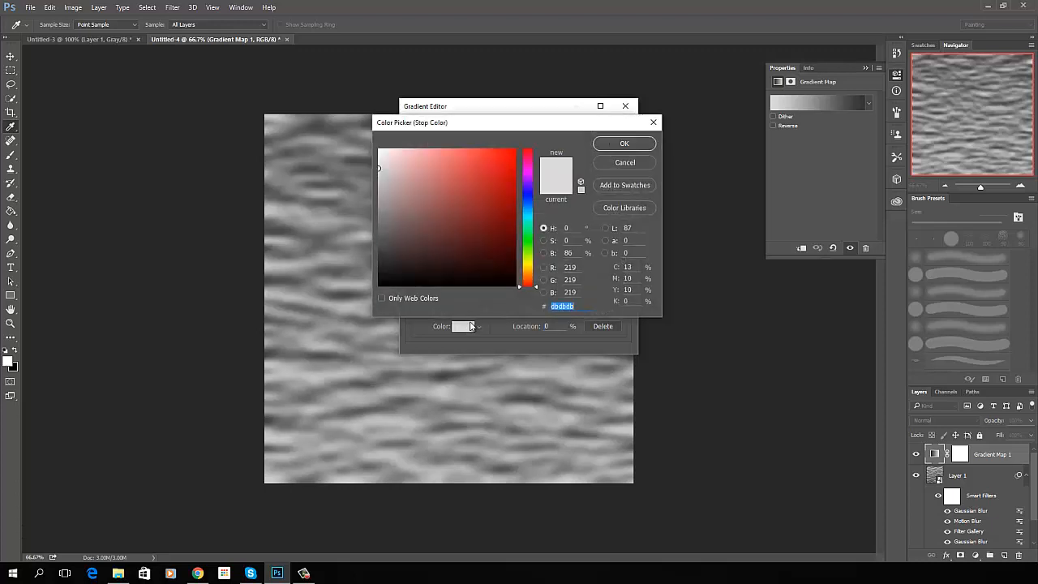
{"action": "left_click", "coordinate": [528, 206]}
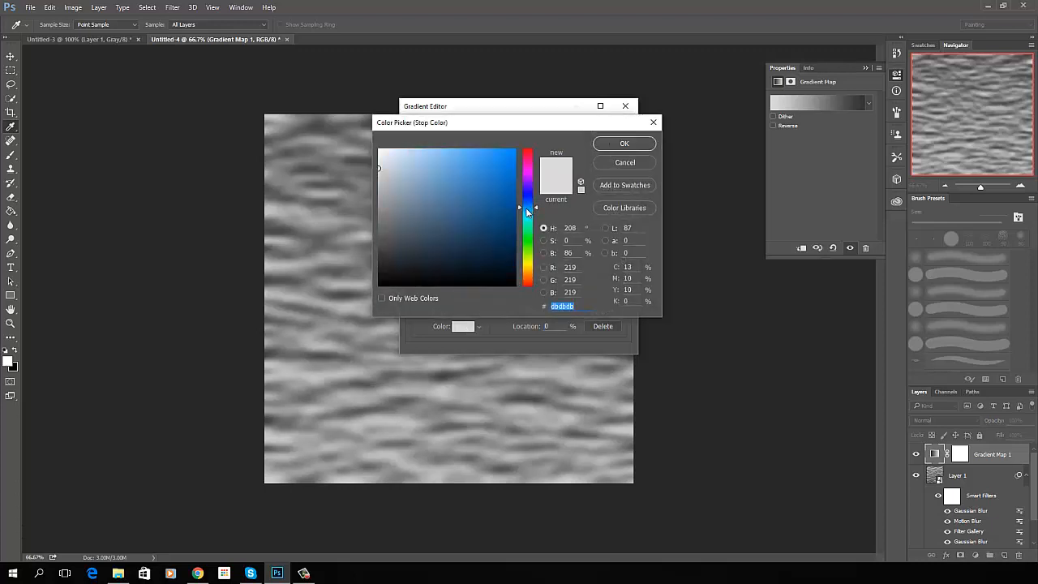
{"action": "left_click", "coordinate": [507, 216]}
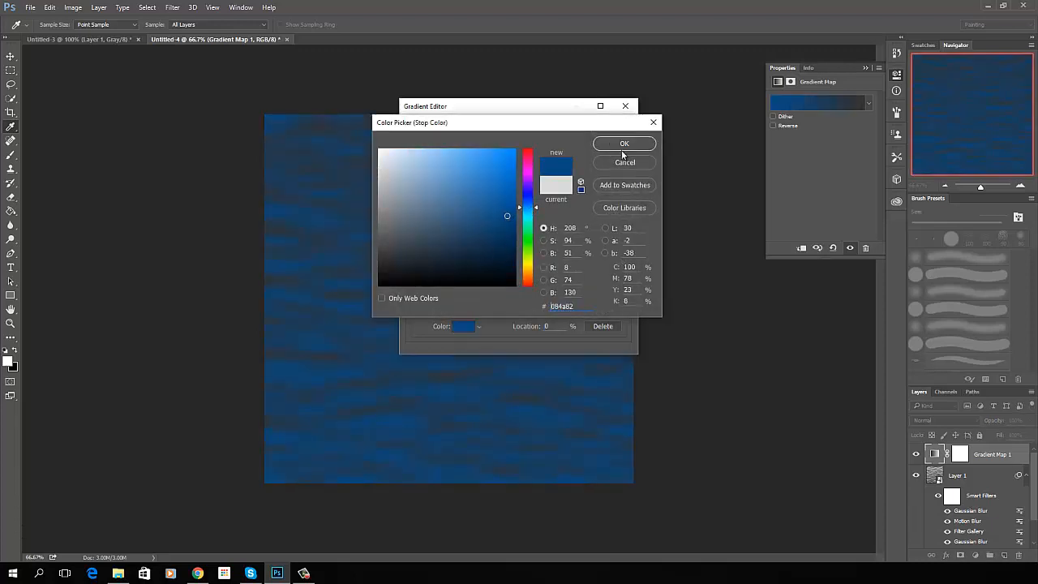
{"action": "left_click", "coordinate": [624, 146]}
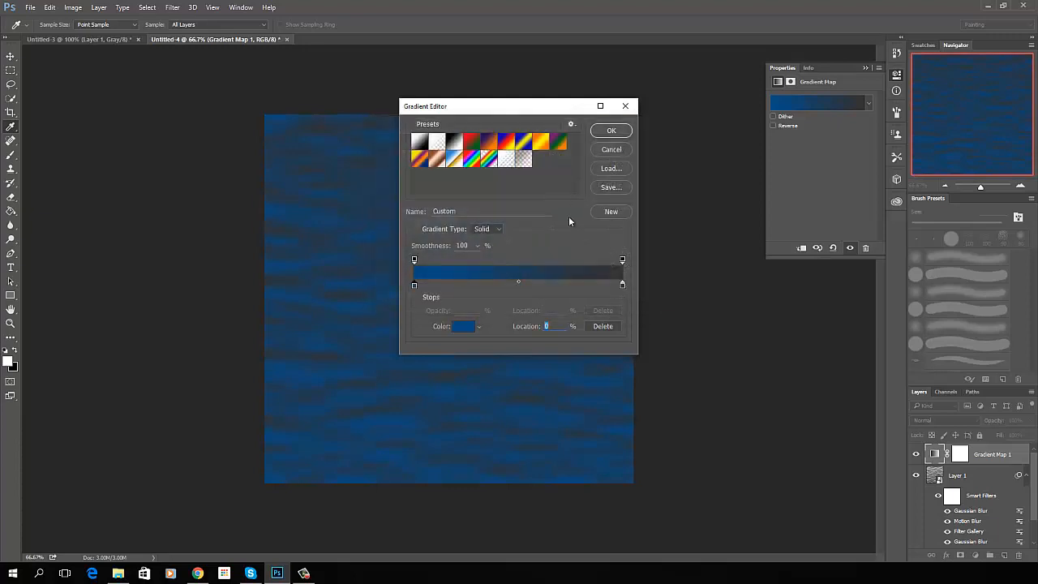
Change the gradient map's color stop at 100% to light cyan #82e3ec and accept the gradient.
{"action": "left_click", "coordinate": [622, 284]}
{"action": "left_click", "coordinate": [466, 326]}
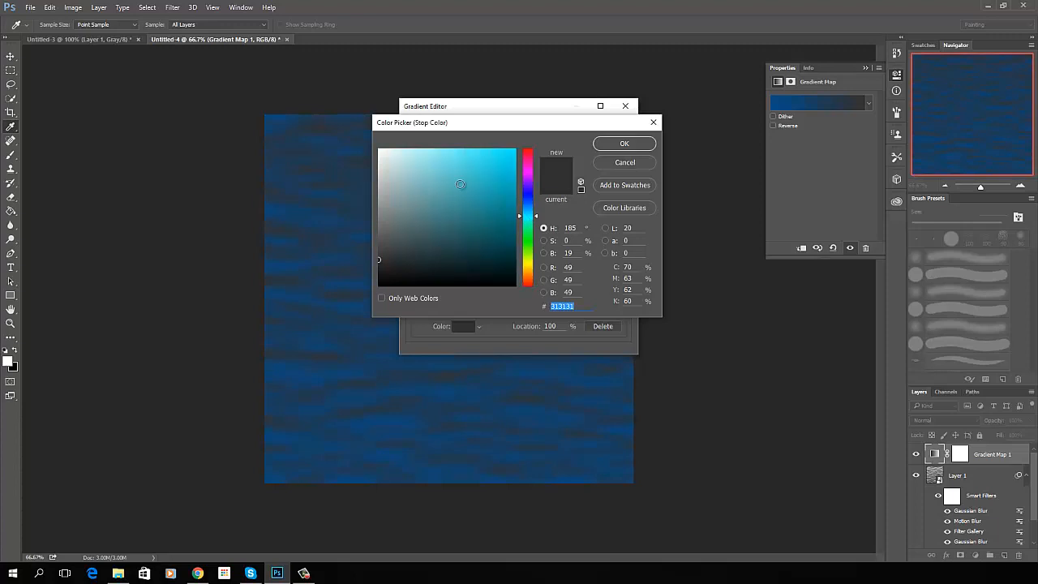
{"action": "left_click", "coordinate": [439, 157]}
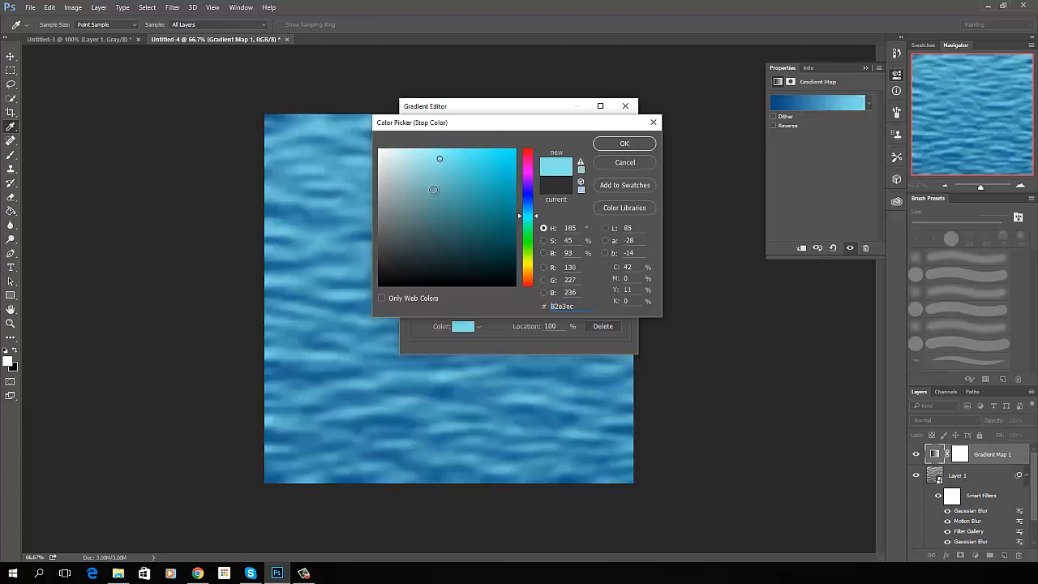
{"action": "left_click", "coordinate": [624, 148]}
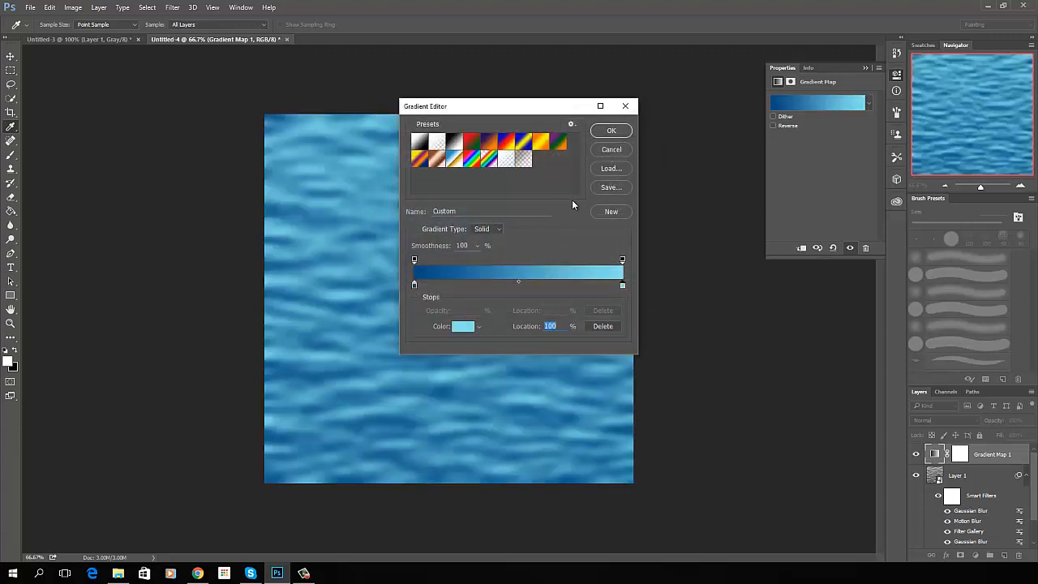
{"action": "left_click", "coordinate": [624, 134]}
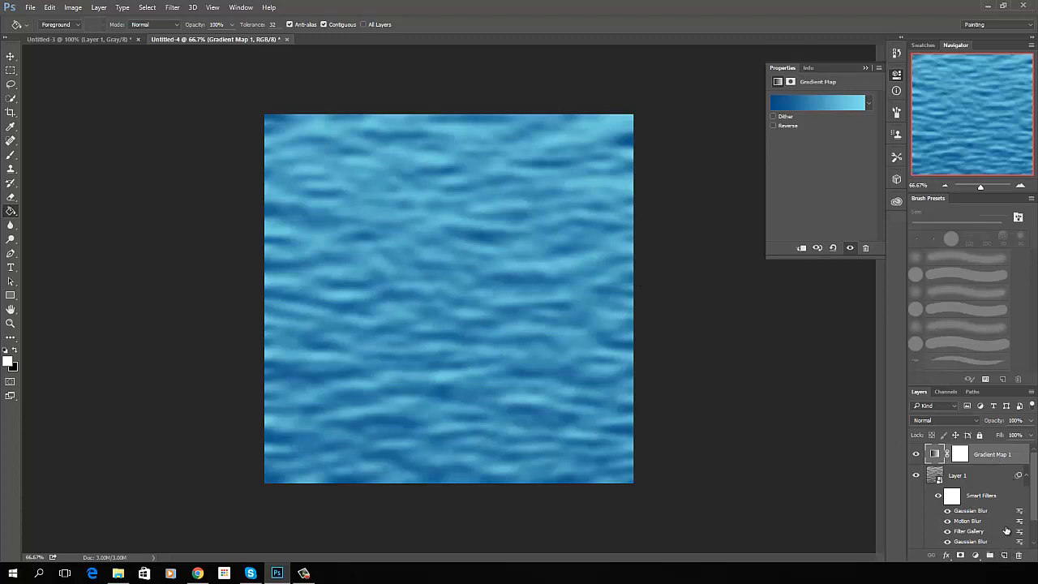
Create a new layer above the gradient map and fill it with white.
{"action": "left_click", "coordinate": [1004, 554]}
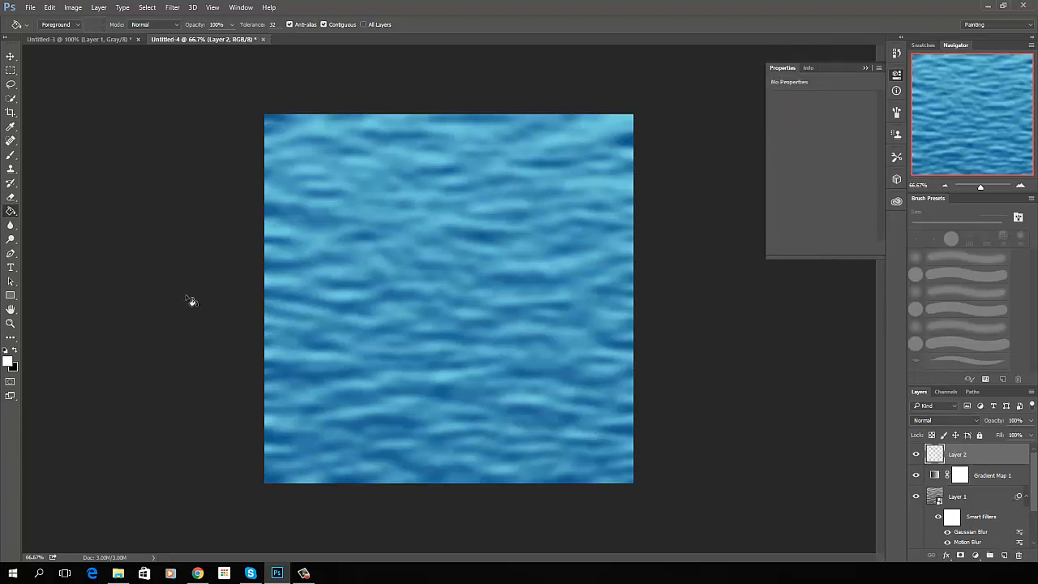
{"action": "left_click", "coordinate": [478, 320]}
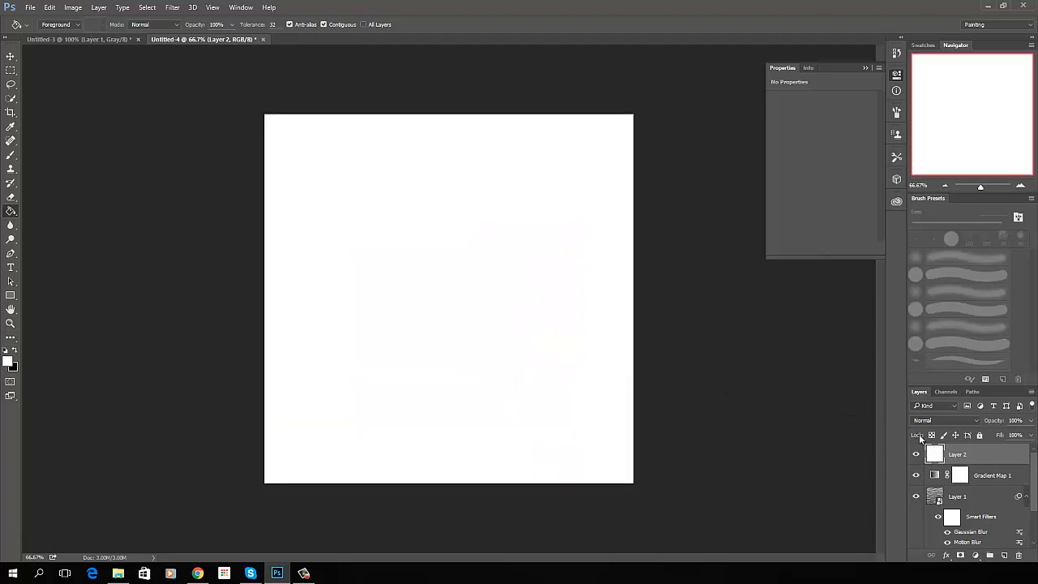
Add uniform monochromatic noise with an amount of 87.93% to the white Layer 2.
{"action": "left_click", "coordinate": [173, 7]}
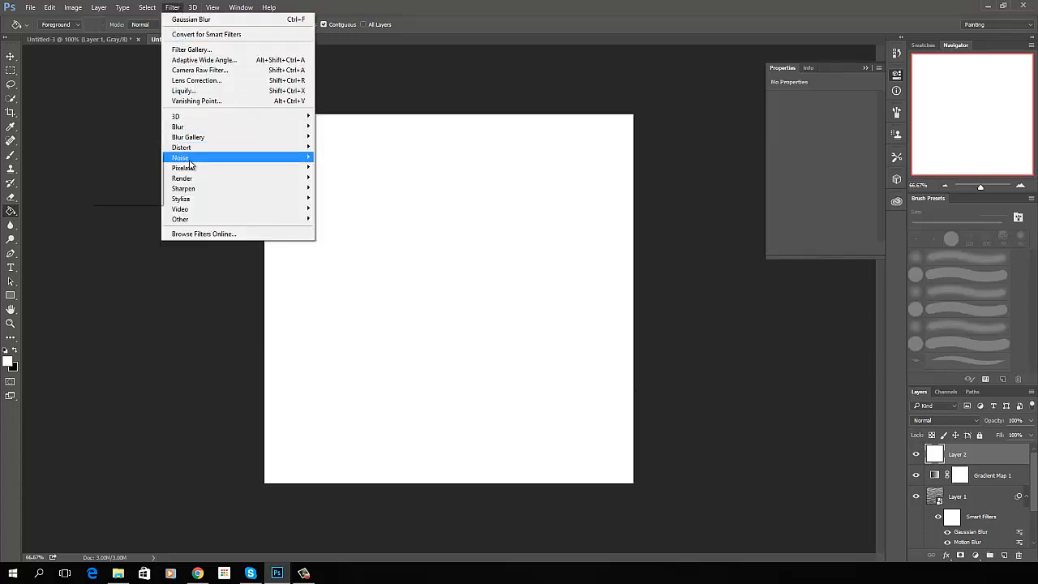
{"action": "mouse_move", "coordinate": [188, 160]}
{"action": "left_click", "coordinate": [133, 154]}
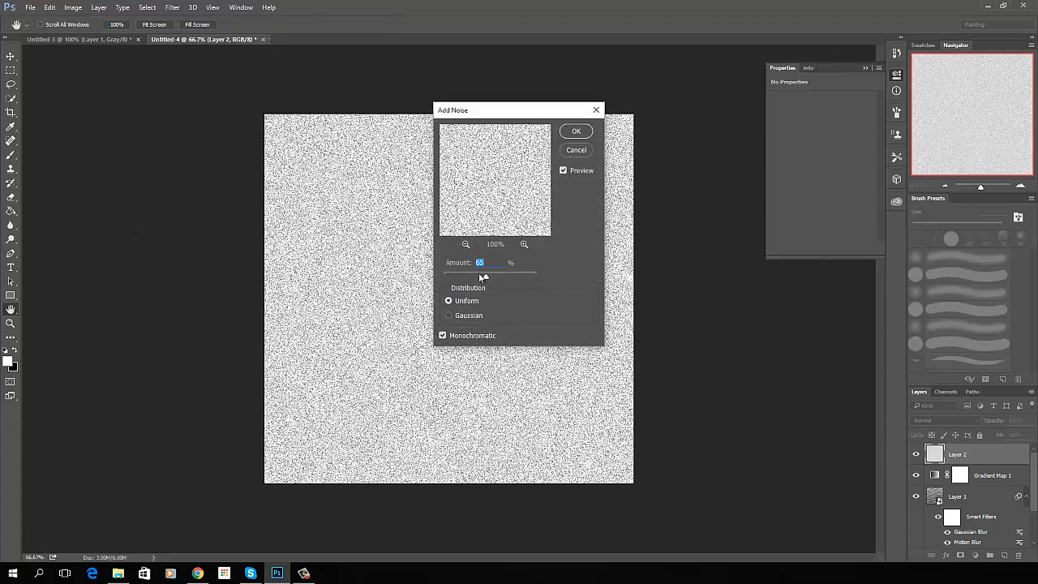
{"action": "left_click_drag", "start_coordinate": [486, 279], "coordinate": [494, 276]}
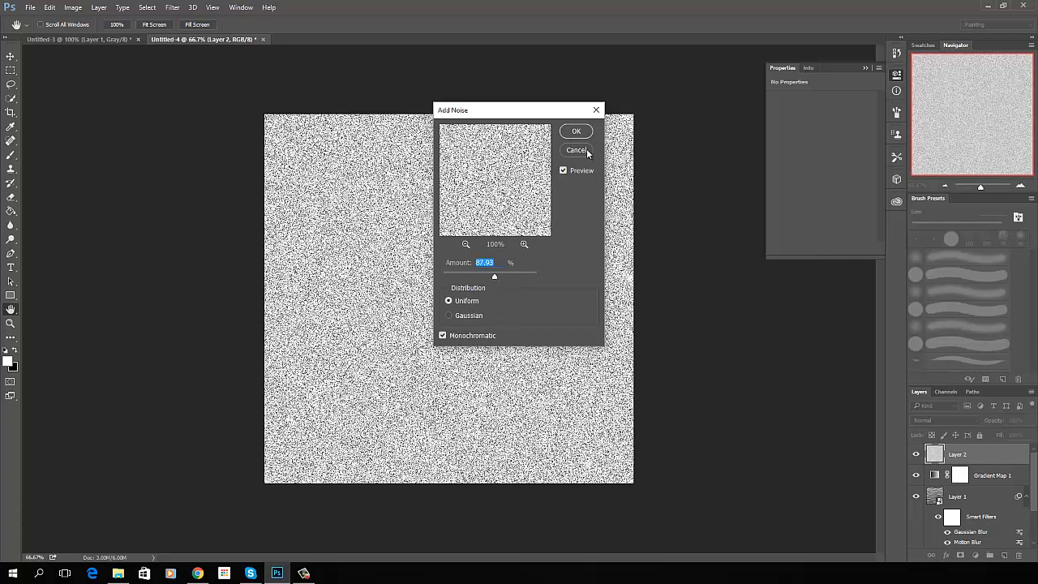
{"action": "left_click", "coordinate": [578, 132]}
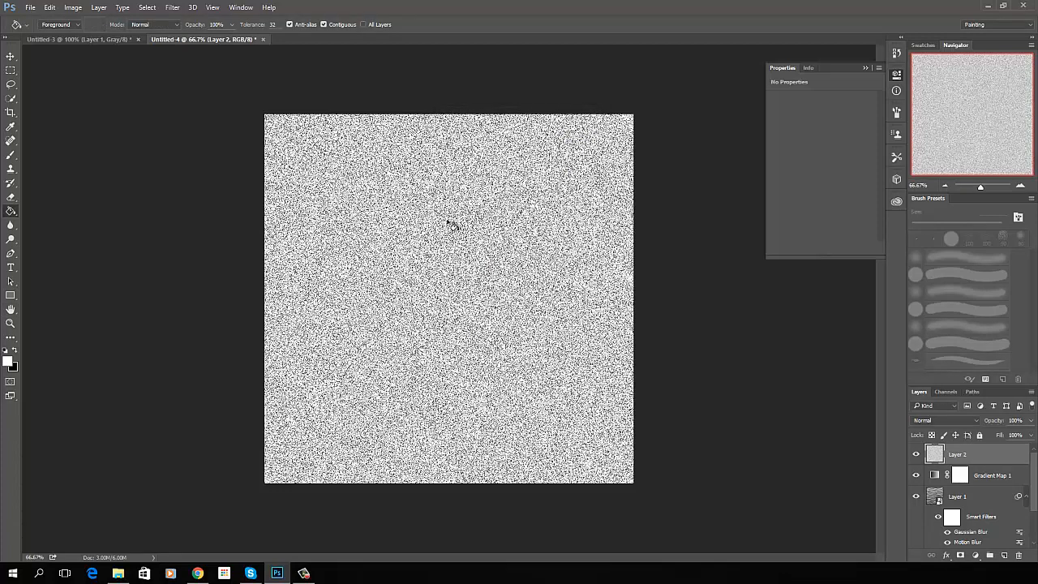
Apply a Gaussian Blur with a 4.8-pixel radius to the noise on Layer 2.
{"action": "left_click", "coordinate": [171, 7]}
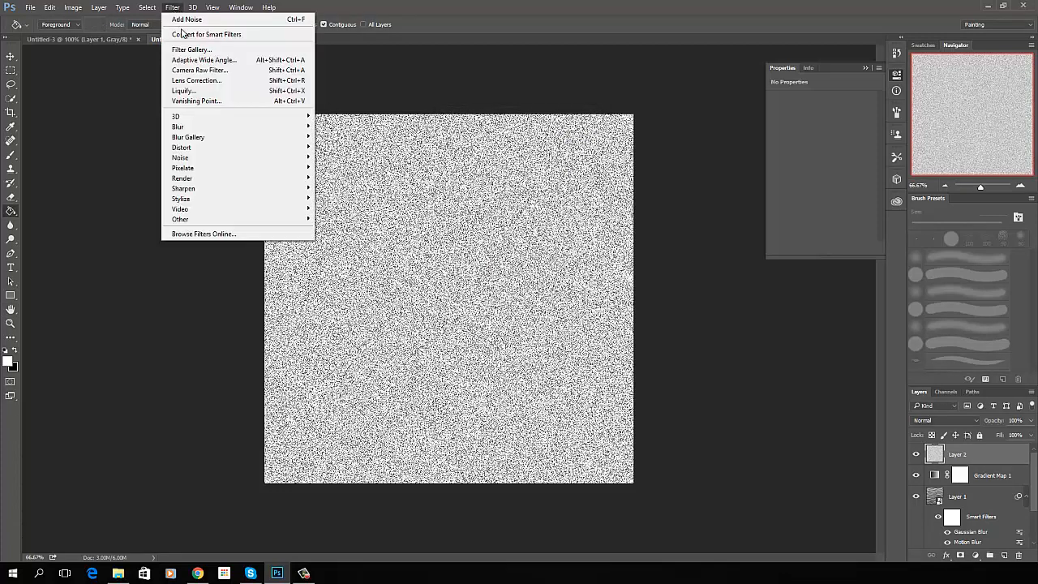
{"action": "mouse_move", "coordinate": [176, 127]}
{"action": "left_click", "coordinate": [130, 167]}
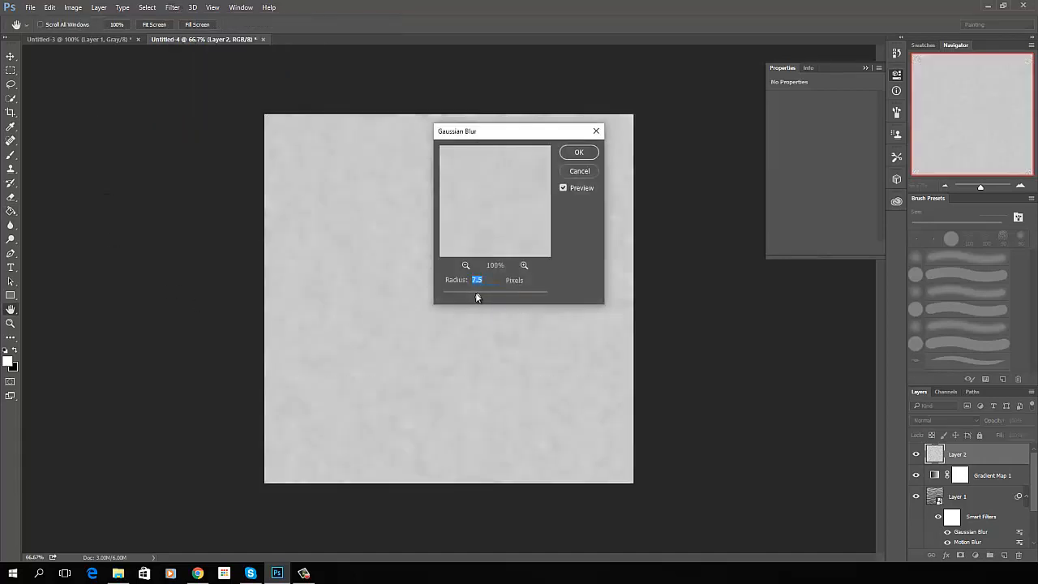
{"action": "left_click_drag", "start_coordinate": [477, 297], "coordinate": [468, 300]}
{"action": "left_click_drag", "start_coordinate": [469, 300], "coordinate": [469, 297]}
{"action": "left_click", "coordinate": [579, 152]}
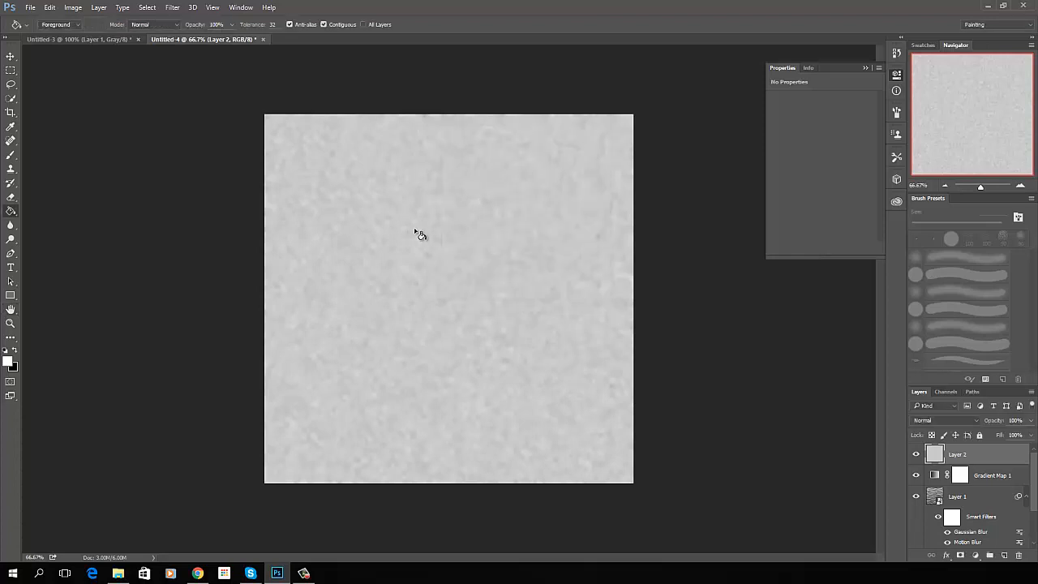
Apply the Halftone Pattern sketch filter to Layer 2 with size 1, contrast 50 and the Dot pattern type.
{"action": "left_click", "coordinate": [176, 8]}
{"action": "left_click", "coordinate": [185, 51]}
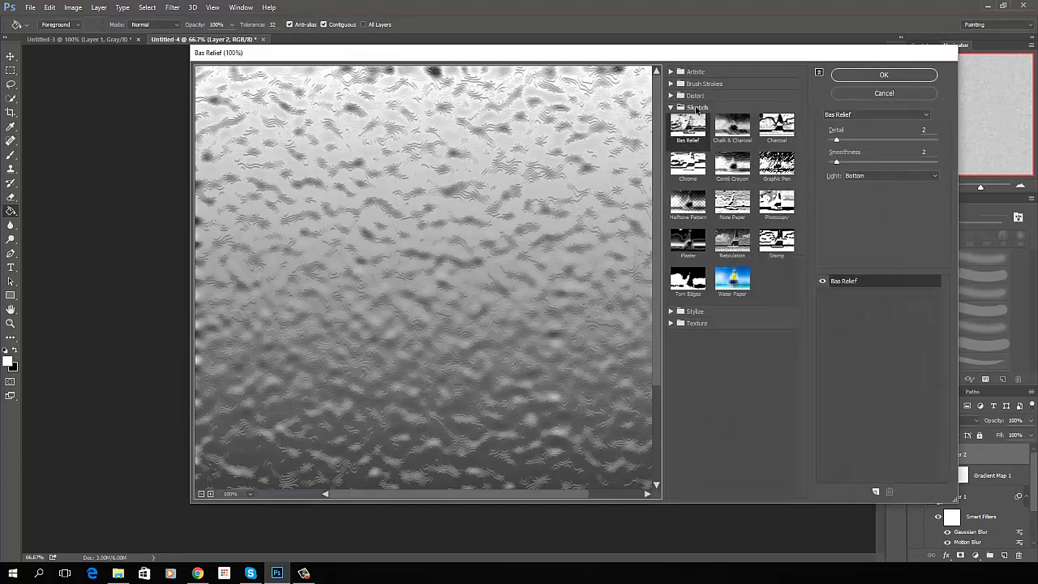
{"action": "left_click", "coordinate": [690, 208]}
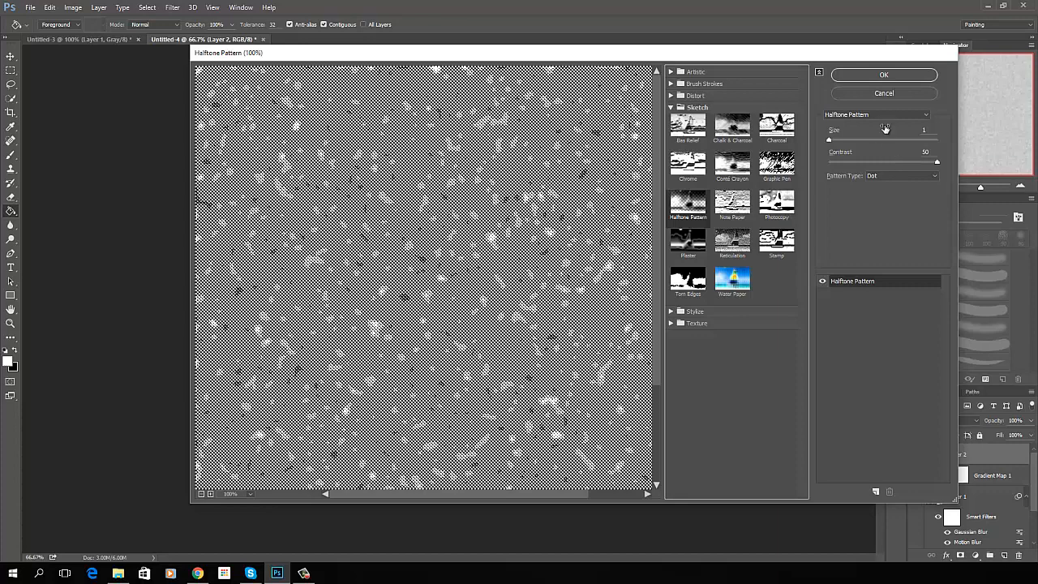
{"action": "left_click", "coordinate": [883, 75]}
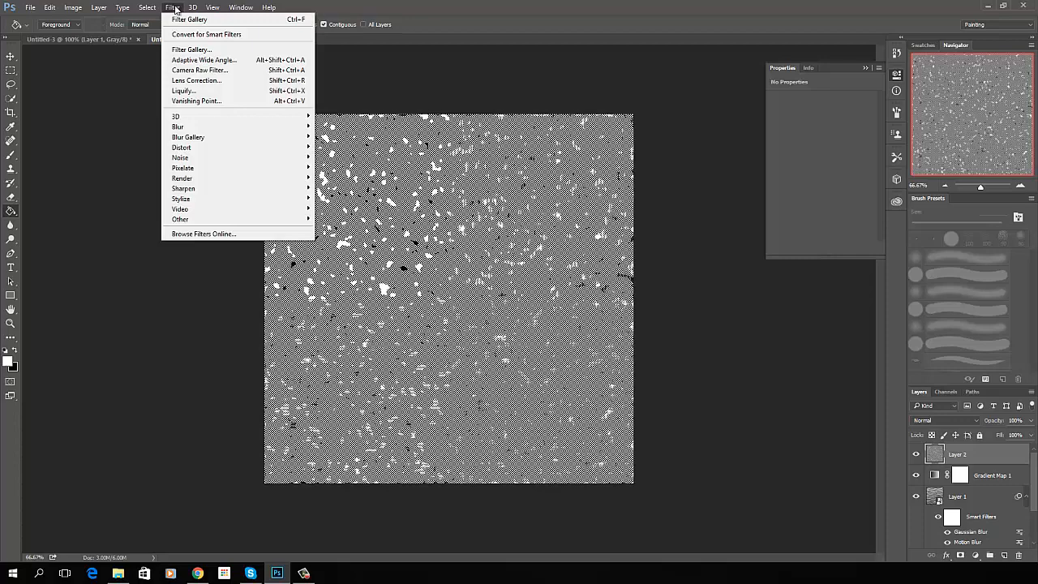
Apply the Bas Relief sketch filter to Layer 2 with detail 2, smoothness 2 and light from the Bottom.
{"action": "left_click", "coordinate": [192, 50]}
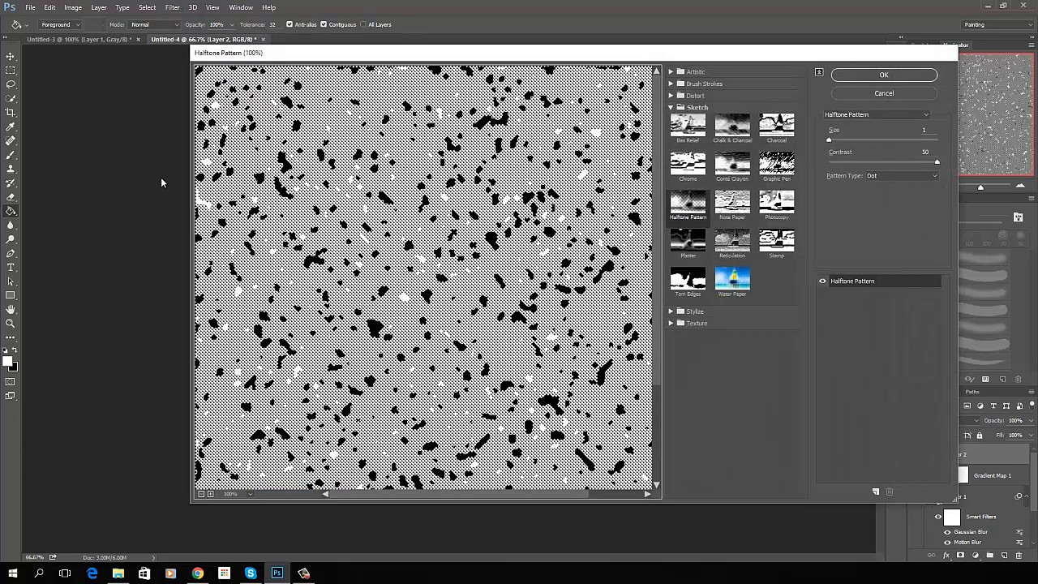
{"action": "left_click", "coordinate": [689, 124]}
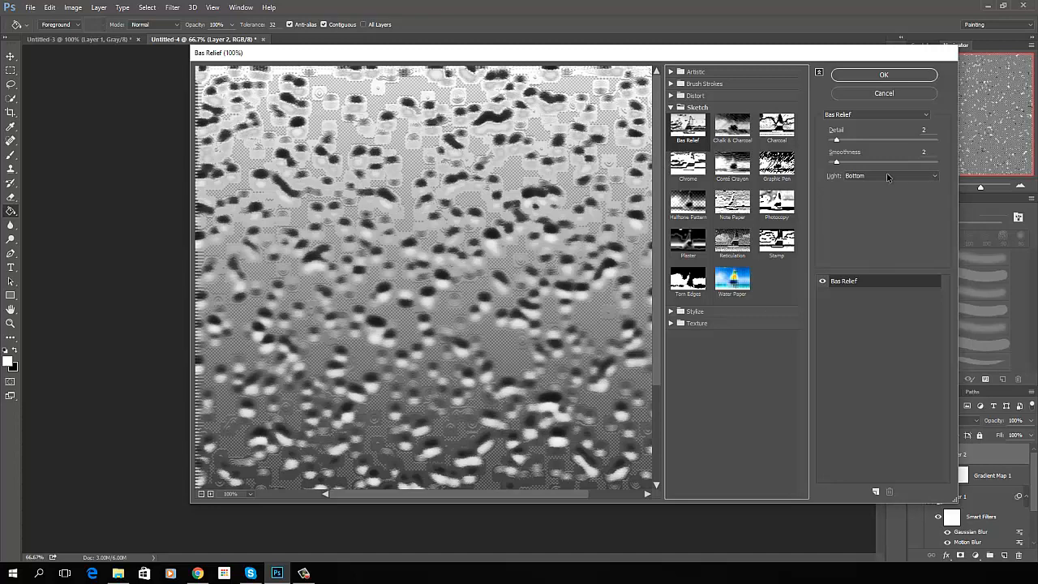
{"action": "left_click", "coordinate": [886, 75]}
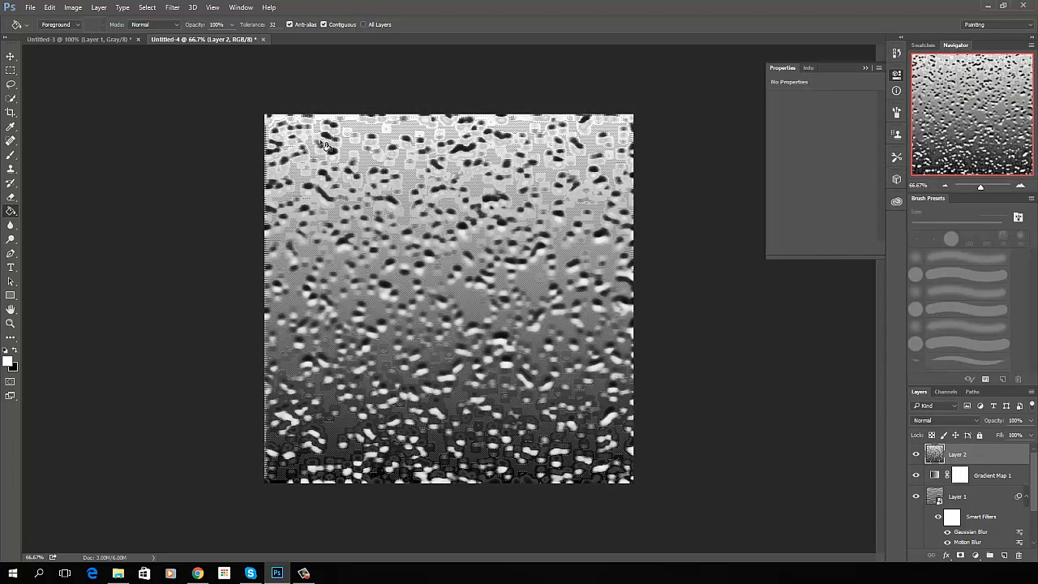
Soften the relief on Layer 2 with a Gaussian Blur of 7.8 pixels radius.
{"action": "left_click", "coordinate": [174, 8]}
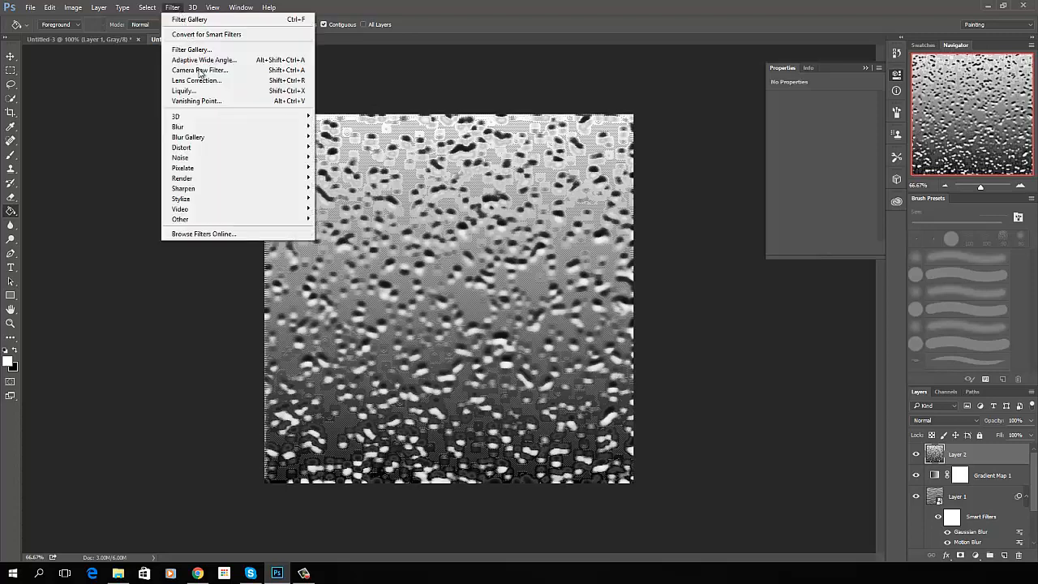
{"action": "mouse_move", "coordinate": [192, 127]}
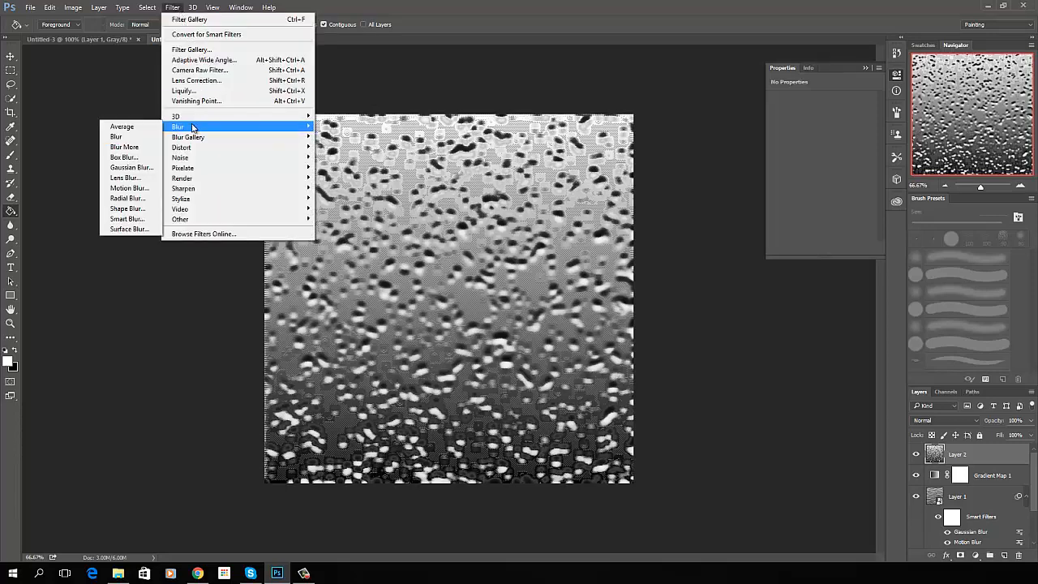
{"action": "left_click", "coordinate": [132, 168]}
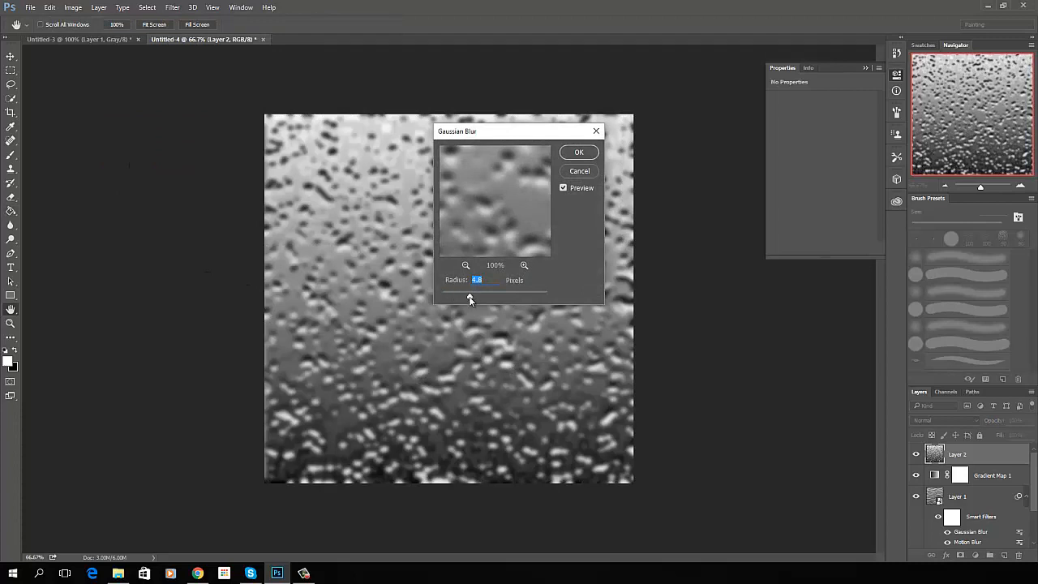
{"action": "left_click_drag", "start_coordinate": [473, 297], "coordinate": [477, 295]}
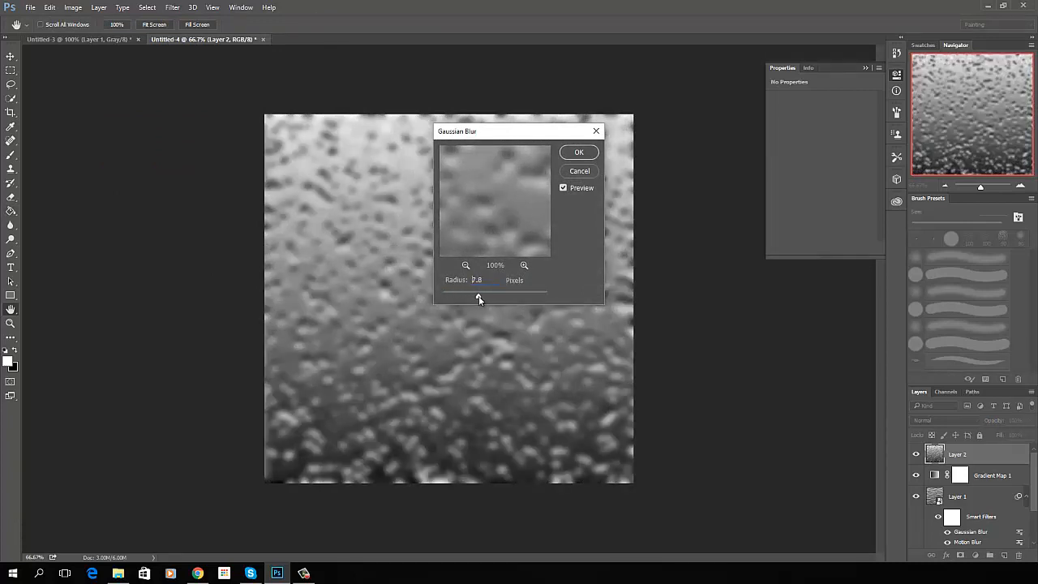
{"action": "left_click", "coordinate": [578, 155]}
Apply a Motion Blur at 0° with a 106-pixel distance to Layer 2 and set its blend mode to Soft Light.
{"action": "left_click", "coordinate": [176, 8]}
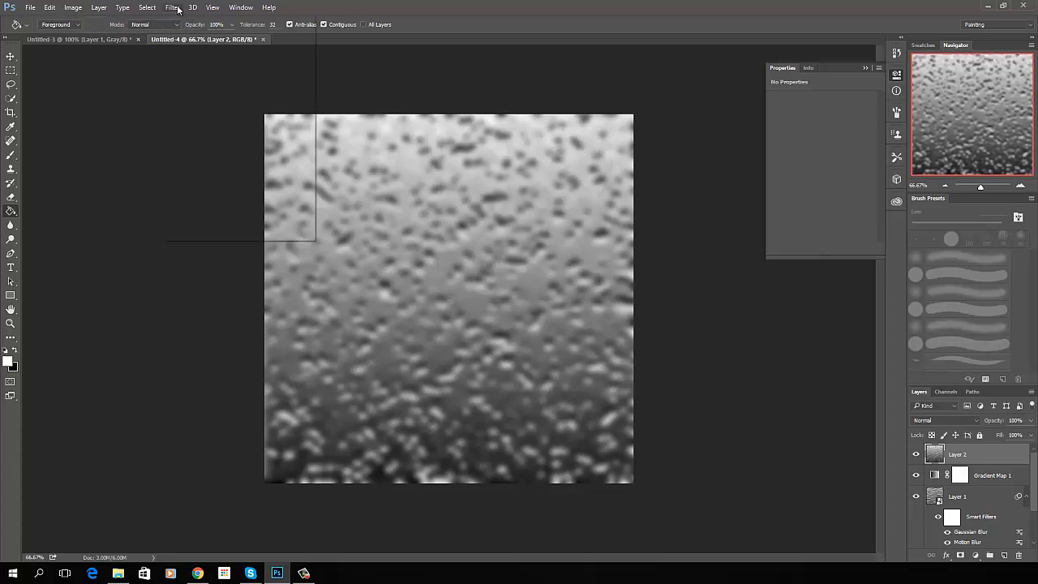
{"action": "mouse_move", "coordinate": [197, 151]}
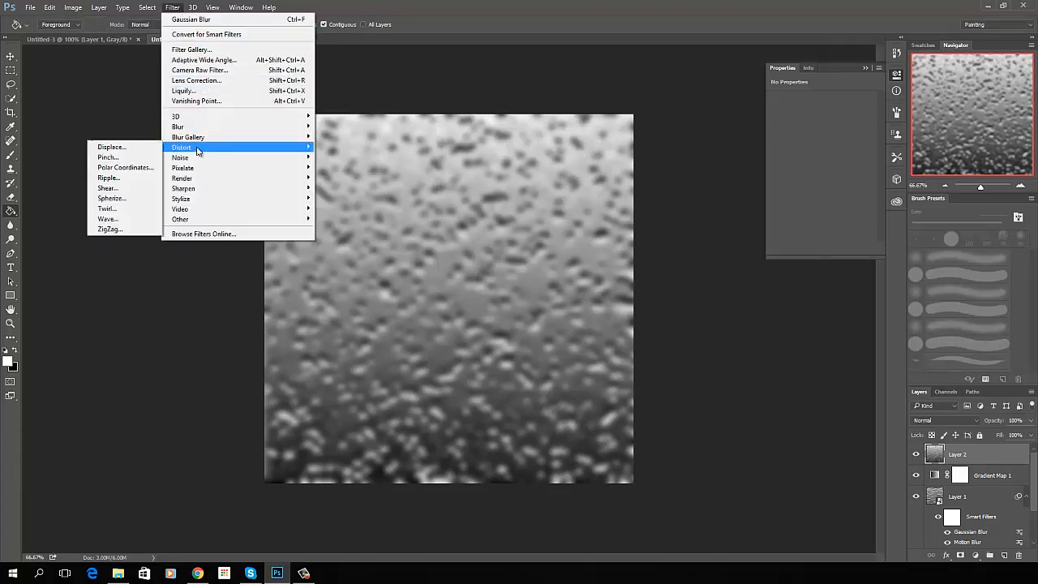
{"action": "mouse_move", "coordinate": [193, 129]}
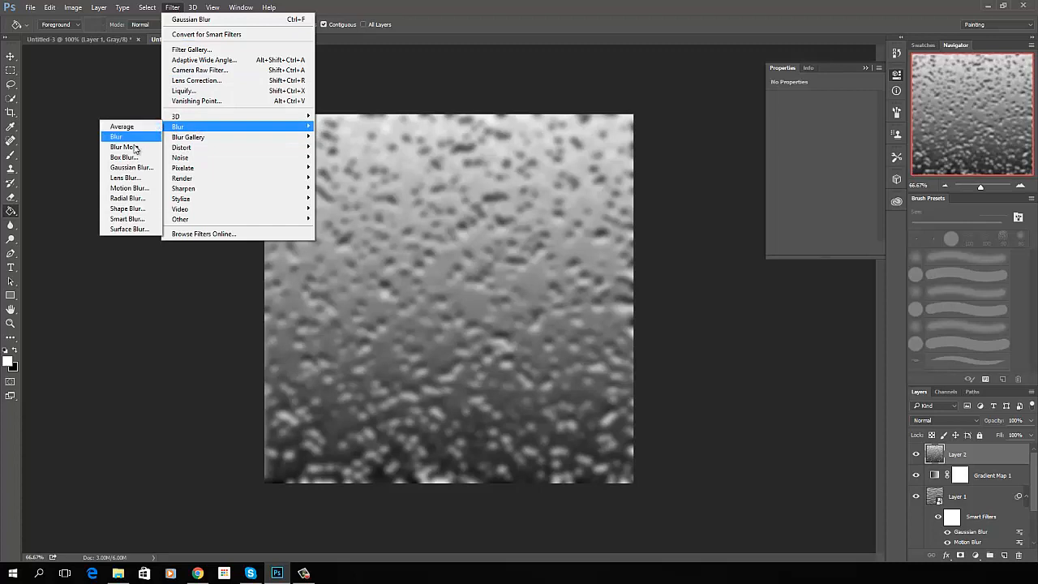
{"action": "left_click", "coordinate": [130, 187]}
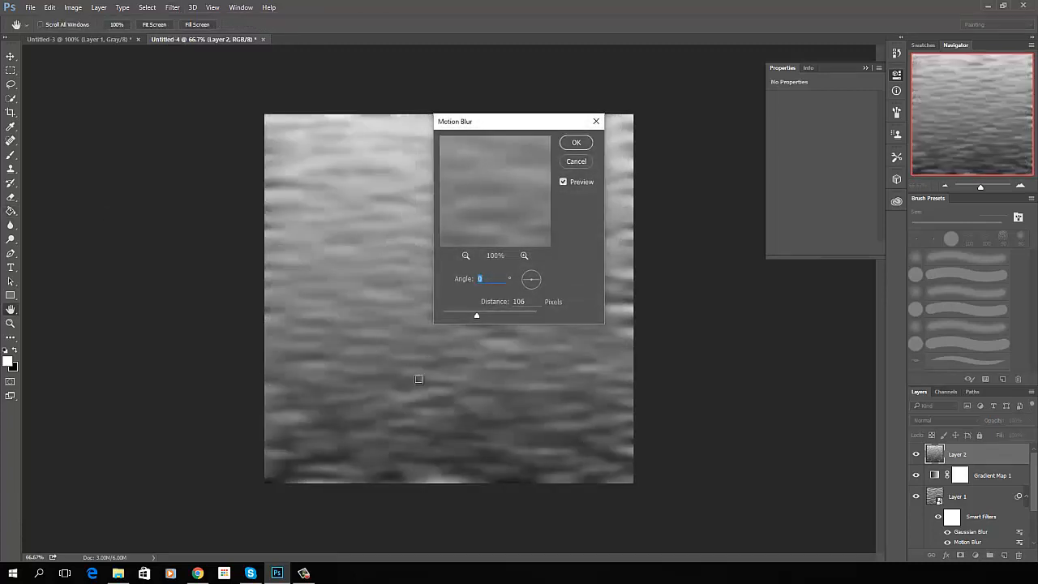
{"action": "left_click", "coordinate": [576, 143]}
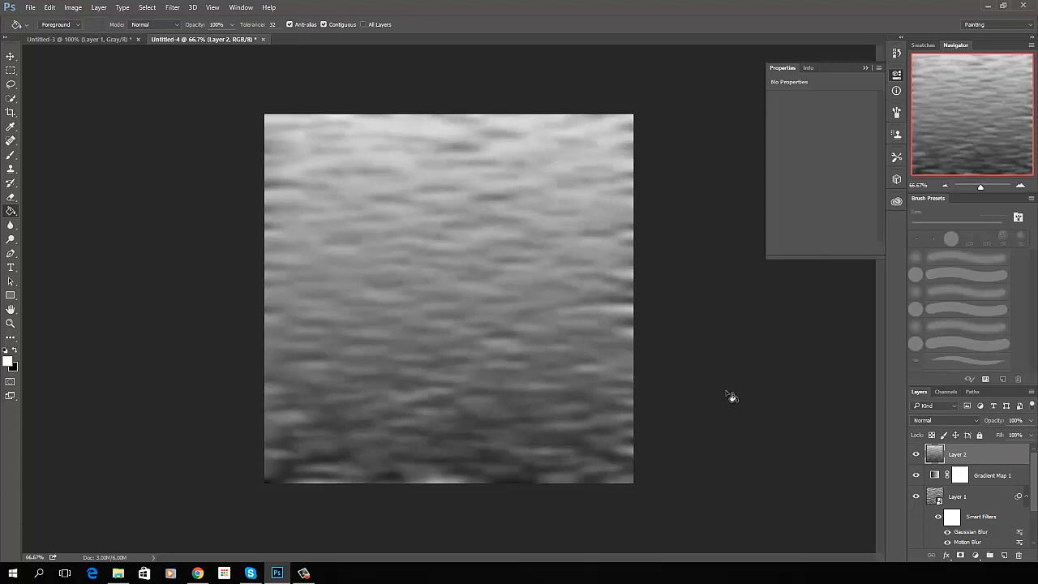
{"action": "left_click", "coordinate": [976, 424]}
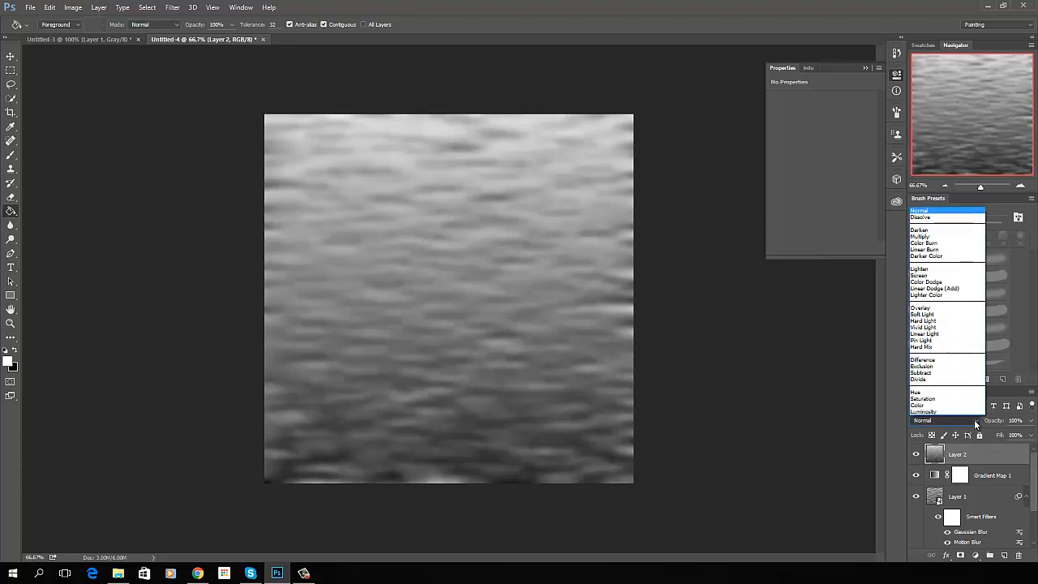
{"action": "left_click", "coordinate": [939, 313]}
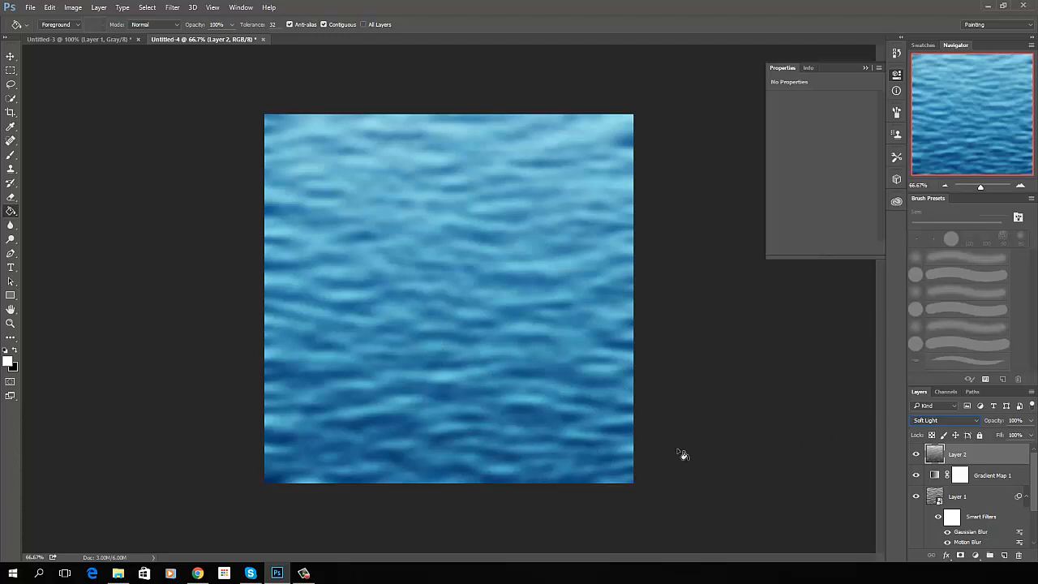
Add a Brightness/Contrast adjustment above Layer 2 with brightness 9 and contrast 100.
{"action": "left_click", "coordinate": [976, 555]}
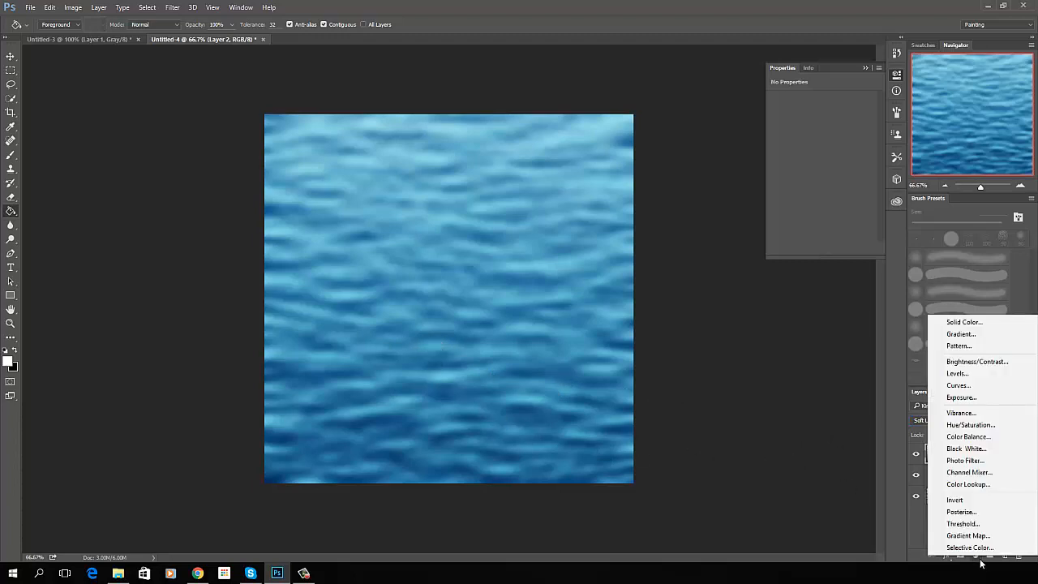
{"action": "left_click", "coordinate": [985, 363]}
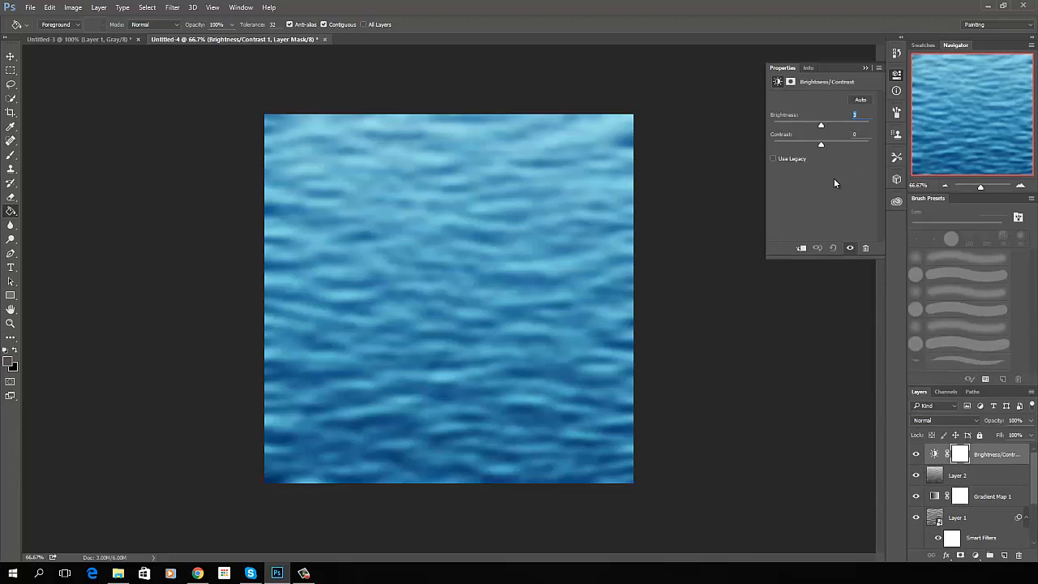
{"action": "type", "text": "9"}
{"action": "key", "text": "Tab"}
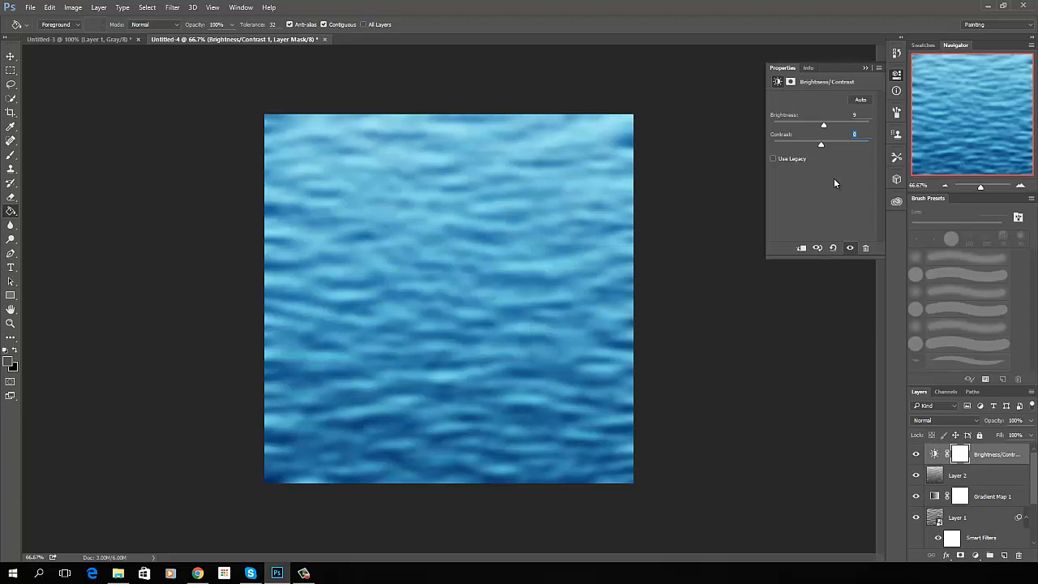
{"action": "type", "text": "100"}
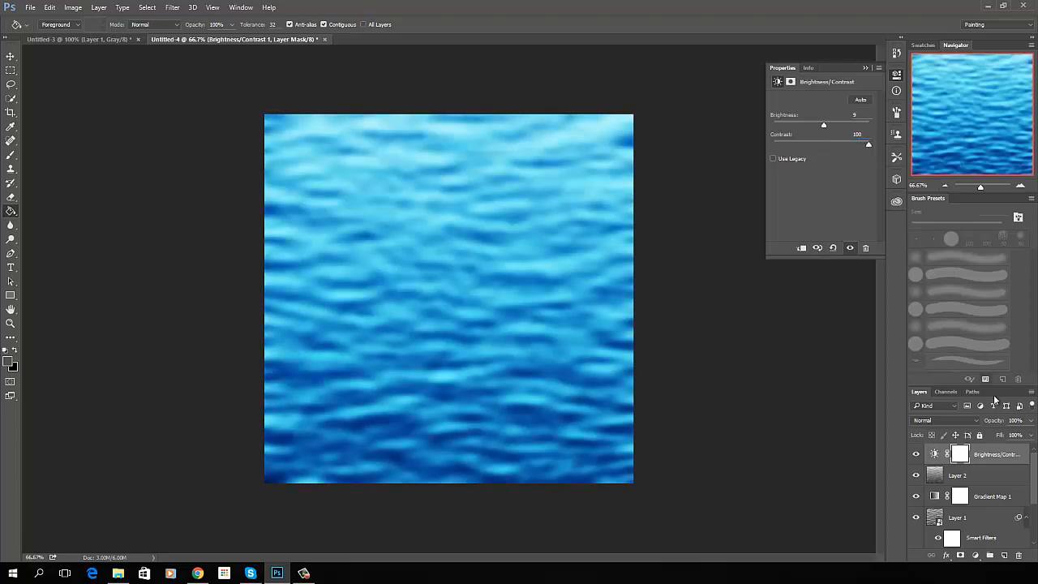
Clip the Brightness/Contrast adjustment to Layer 2 and collapse its properties.
{"action": "right_click", "coordinate": [997, 458]}
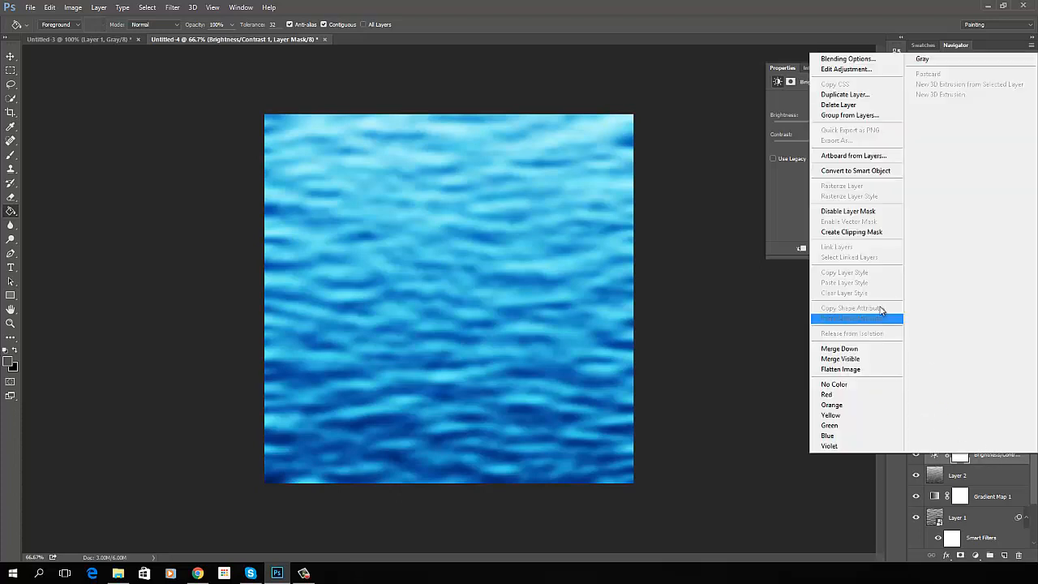
{"action": "left_click", "coordinate": [857, 233]}
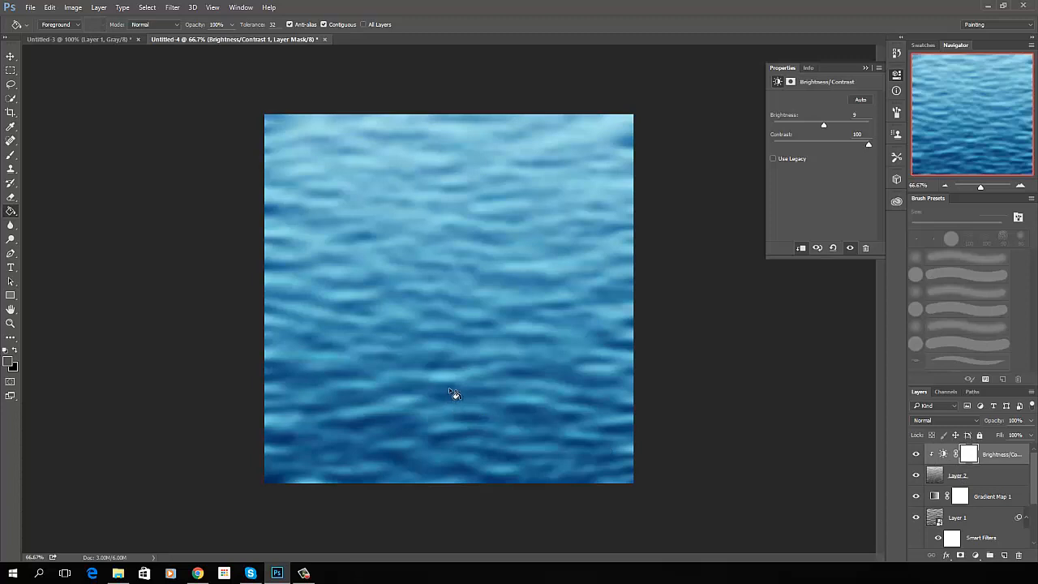
{"action": "left_click", "coordinate": [871, 69]}
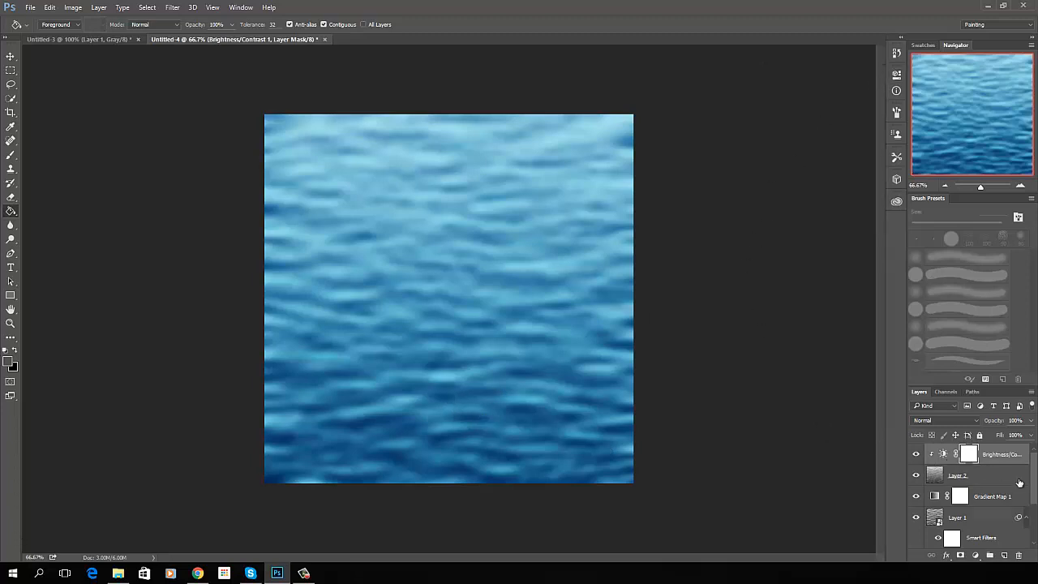
Add a Gradient Map adjustment above the Brightness/Contrast layer and set its starting colour stop to dark grey #212120.
{"action": "left_click", "coordinate": [976, 555]}
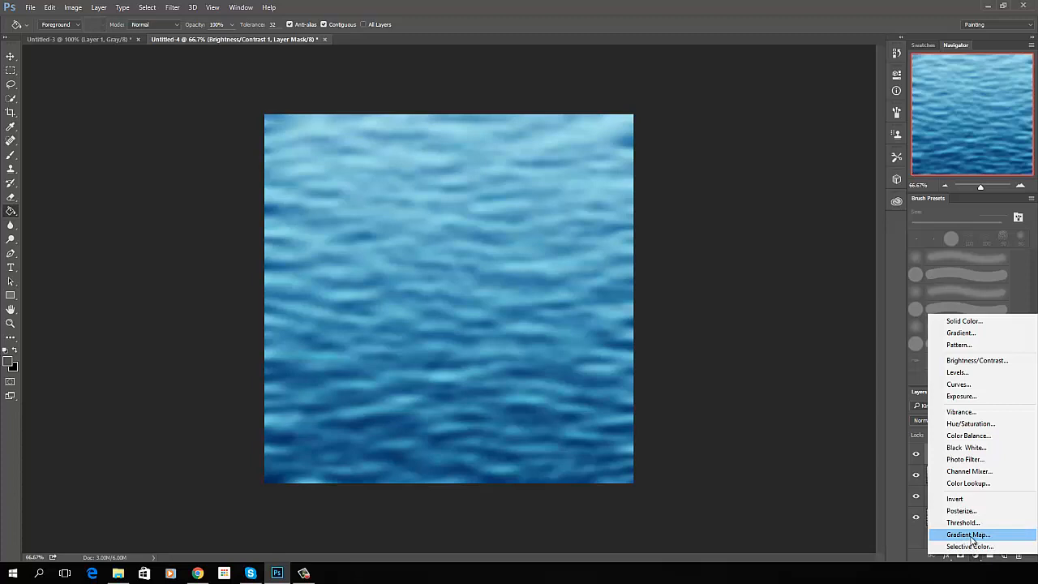
{"action": "left_click", "coordinate": [969, 534]}
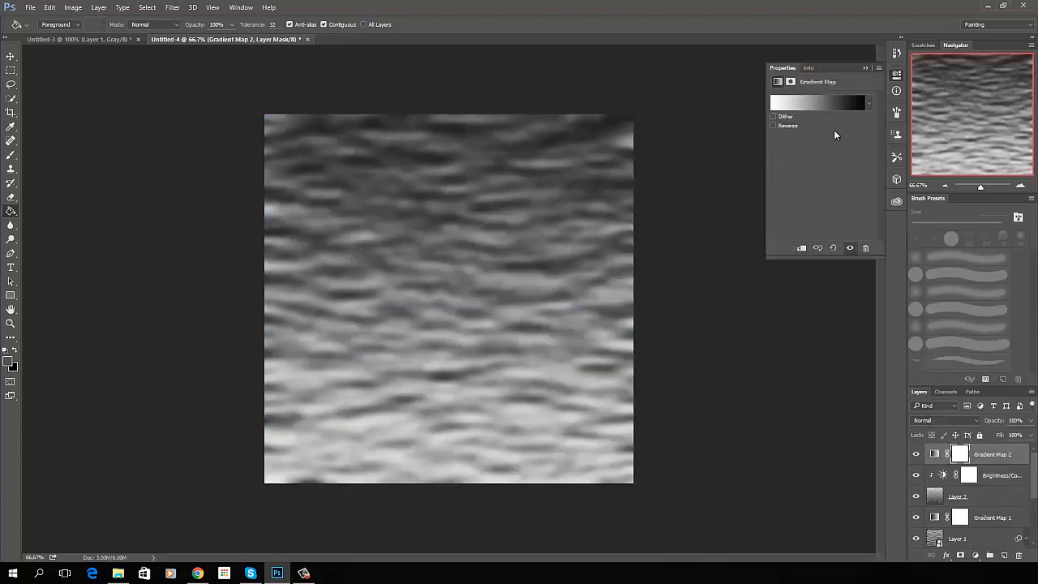
{"action": "left_click", "coordinate": [774, 105]}
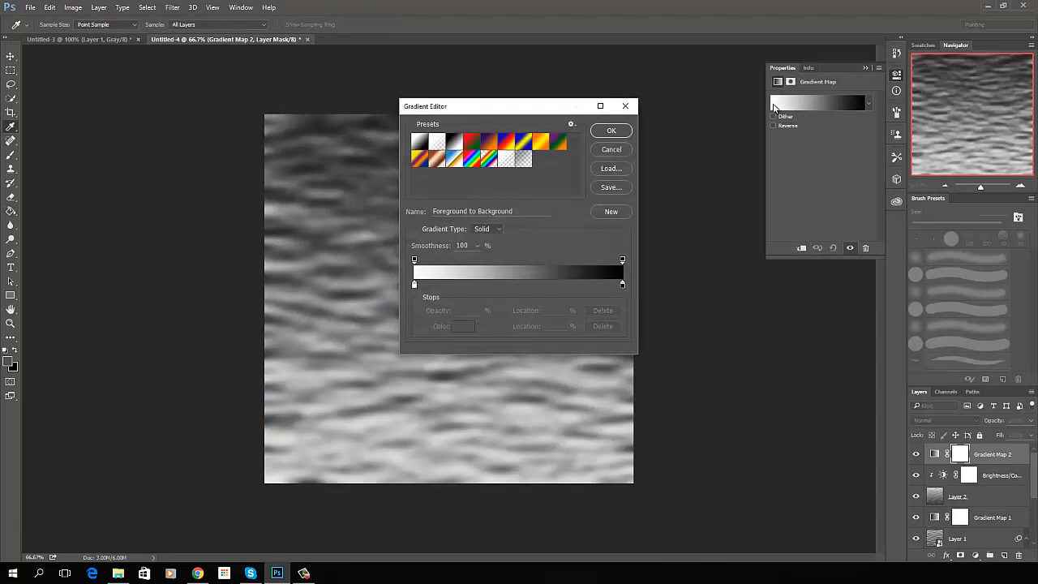
{"action": "left_click", "coordinate": [415, 285]}
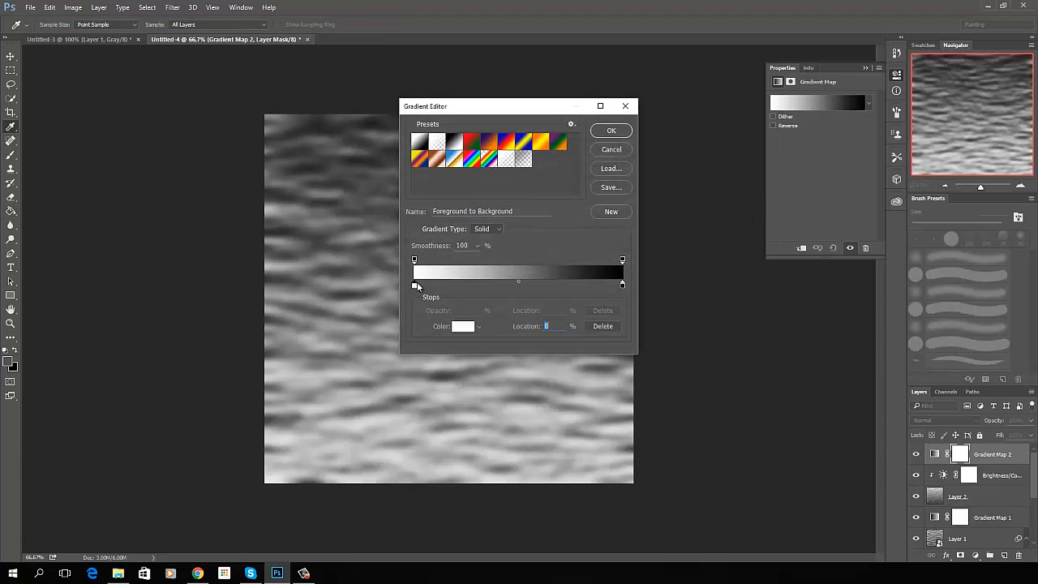
{"action": "left_click", "coordinate": [463, 327]}
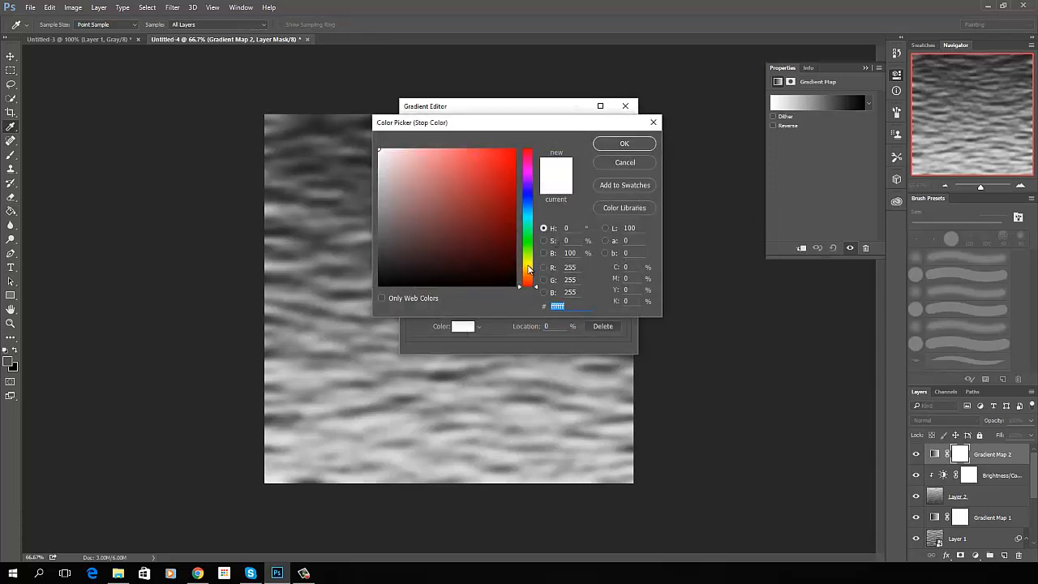
{"action": "left_click", "coordinate": [529, 267]}
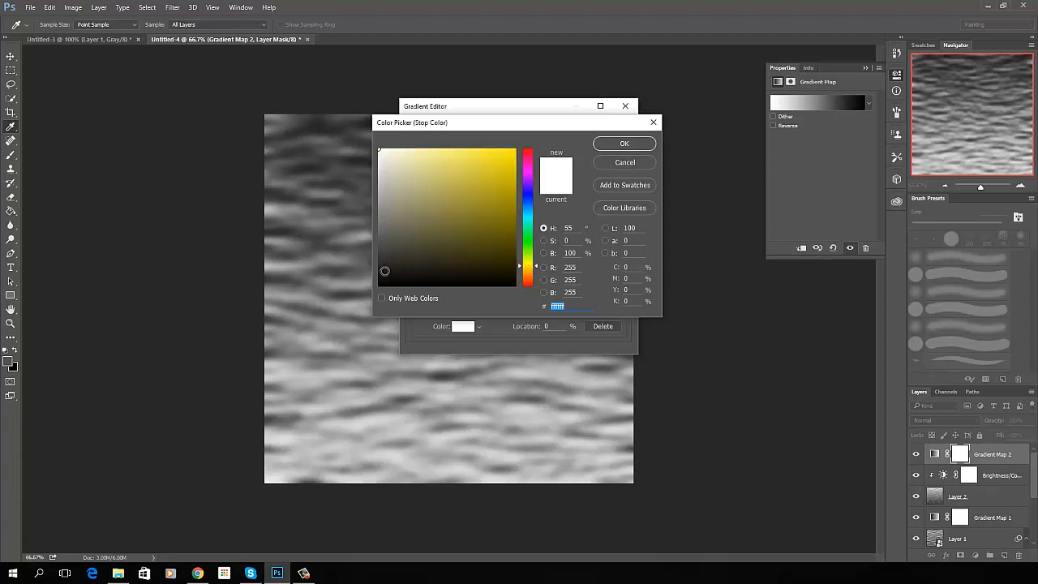
{"action": "left_click", "coordinate": [384, 267]}
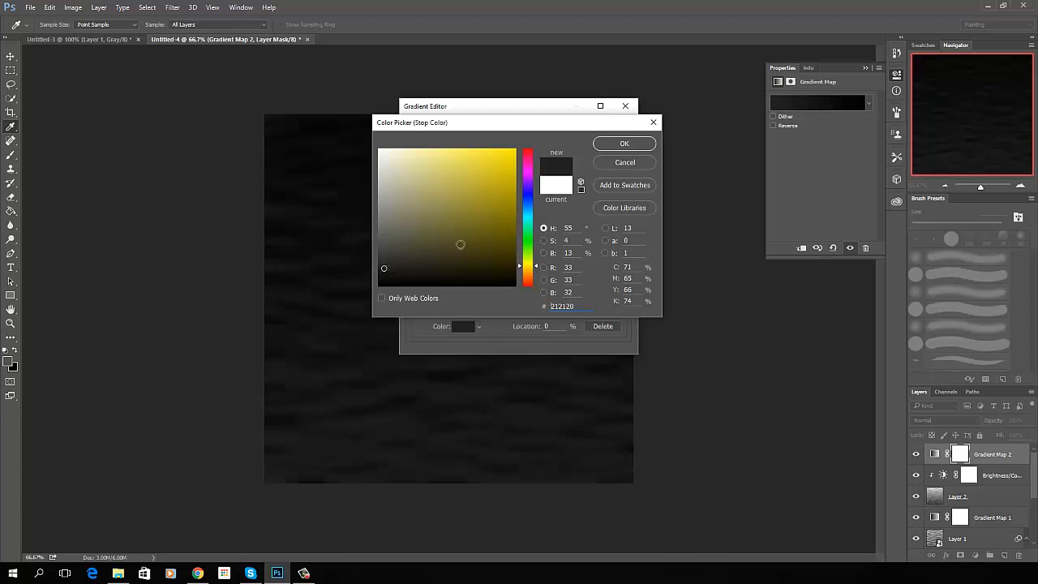
{"action": "left_click", "coordinate": [618, 145]}
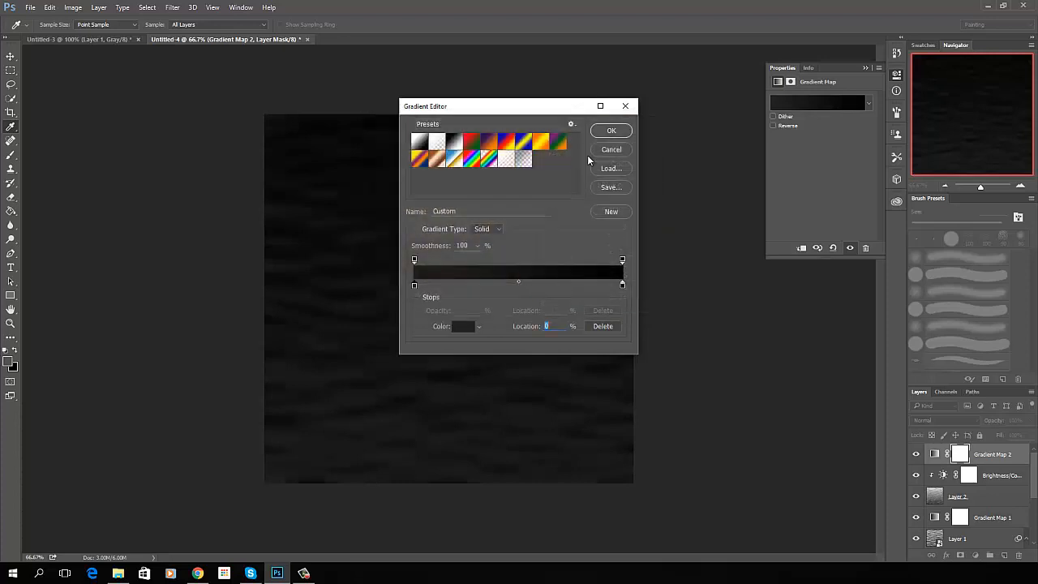
Set the ending colour stop of the new gradient map to pale yellow #e8dea6, accept the gradient and collapse its properties.
{"action": "left_click", "coordinate": [623, 285]}
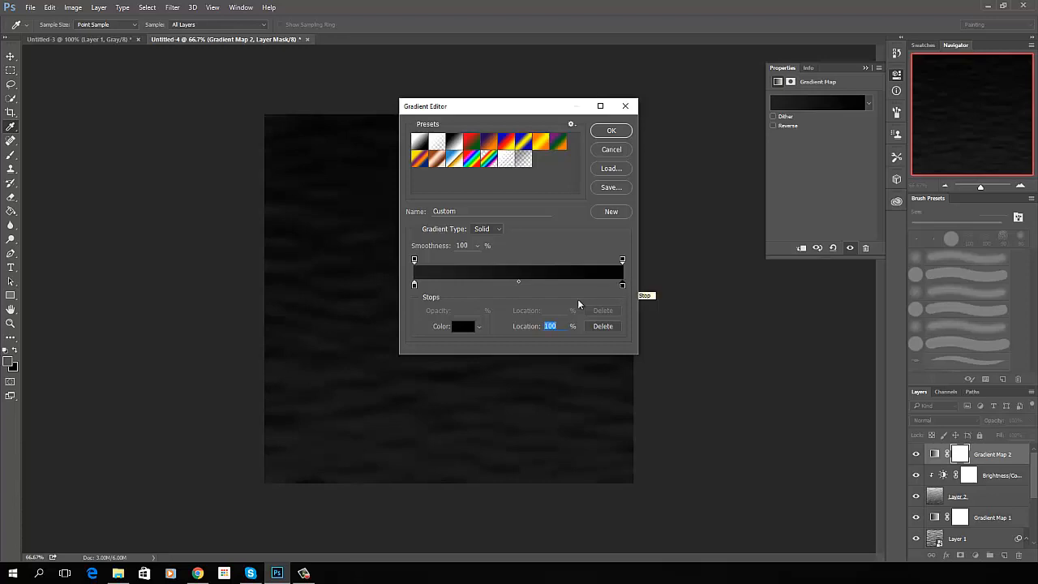
{"action": "left_click", "coordinate": [463, 326]}
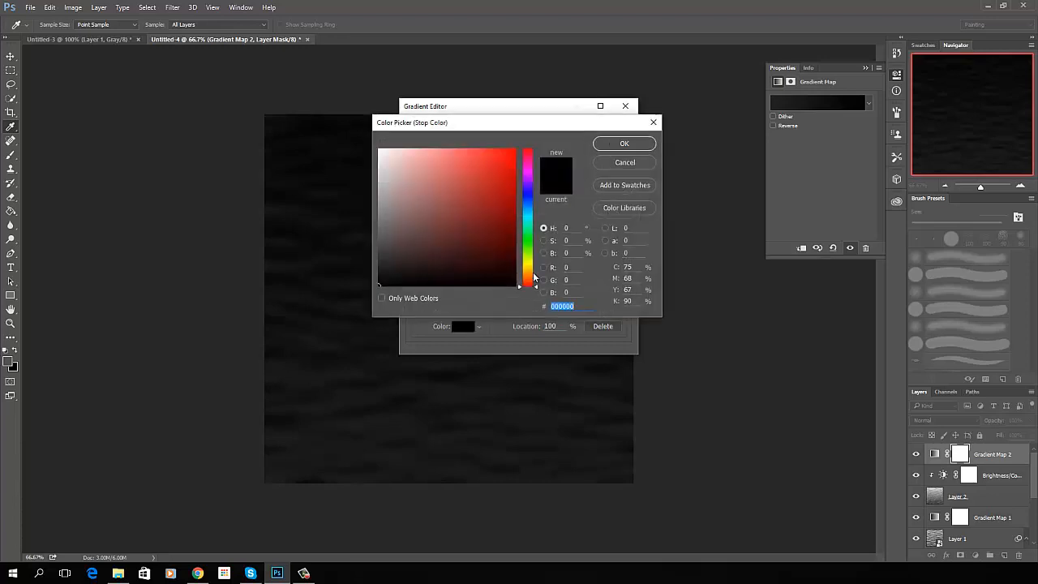
{"action": "left_click", "coordinate": [528, 267]}
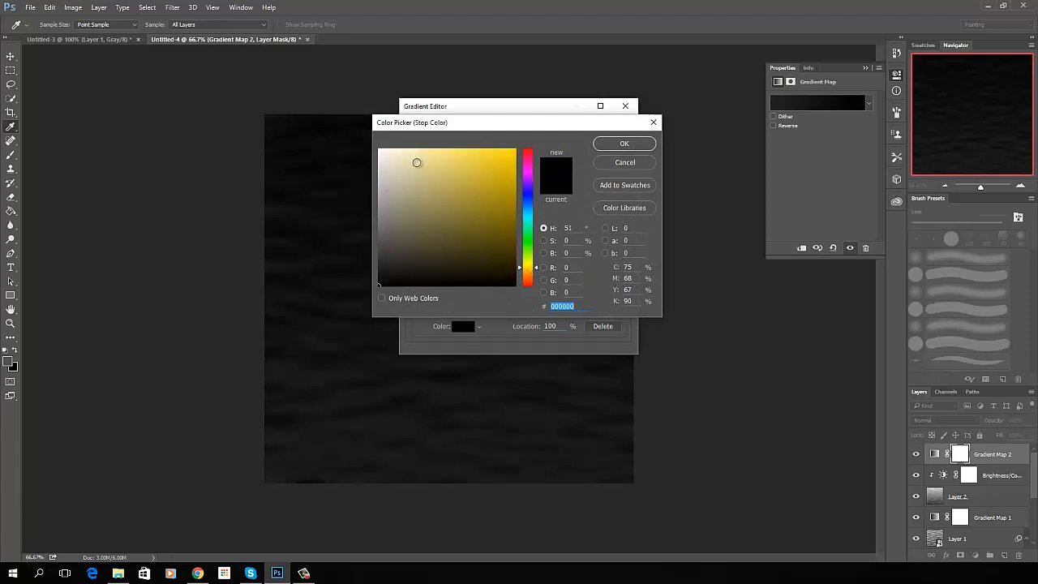
{"action": "left_click", "coordinate": [417, 161]}
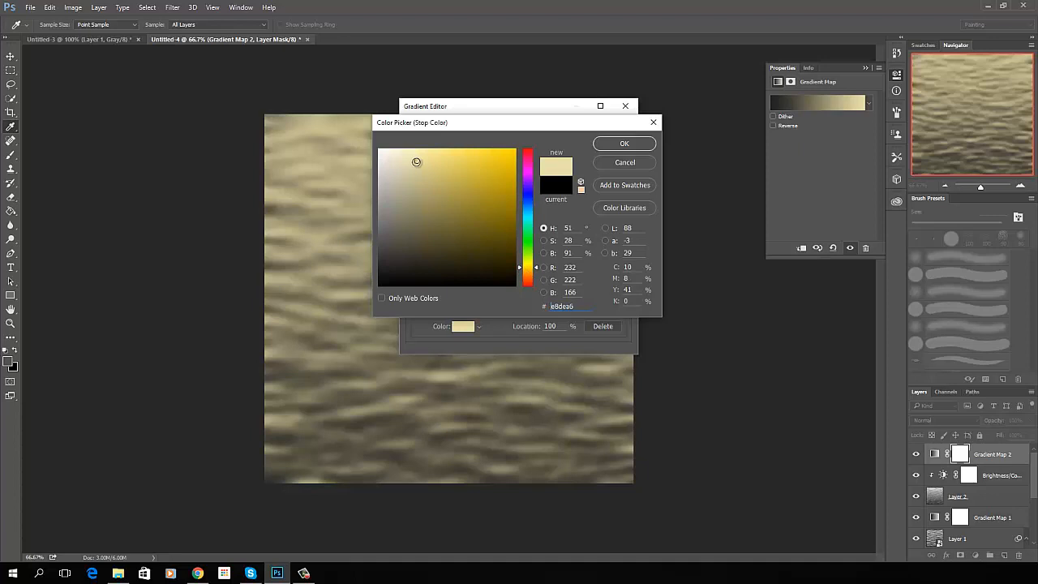
{"action": "left_click", "coordinate": [614, 146]}
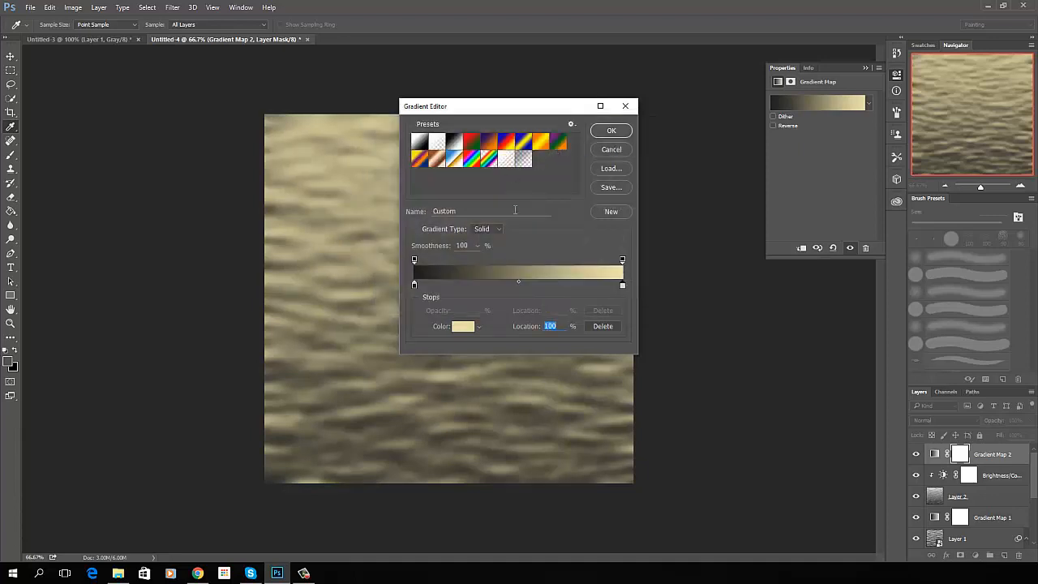
{"action": "left_click", "coordinate": [612, 133]}
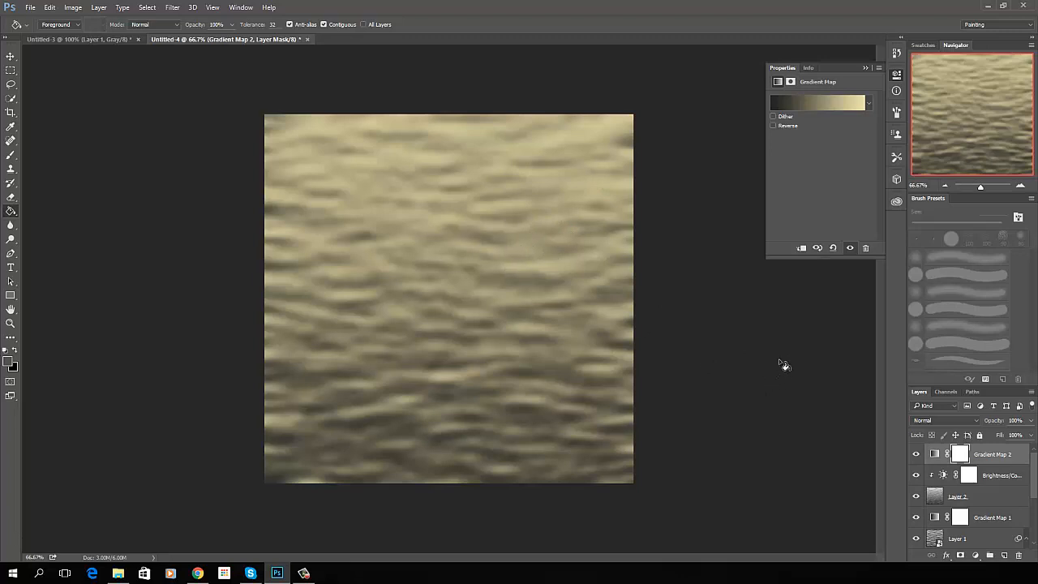
{"action": "left_click", "coordinate": [866, 68]}
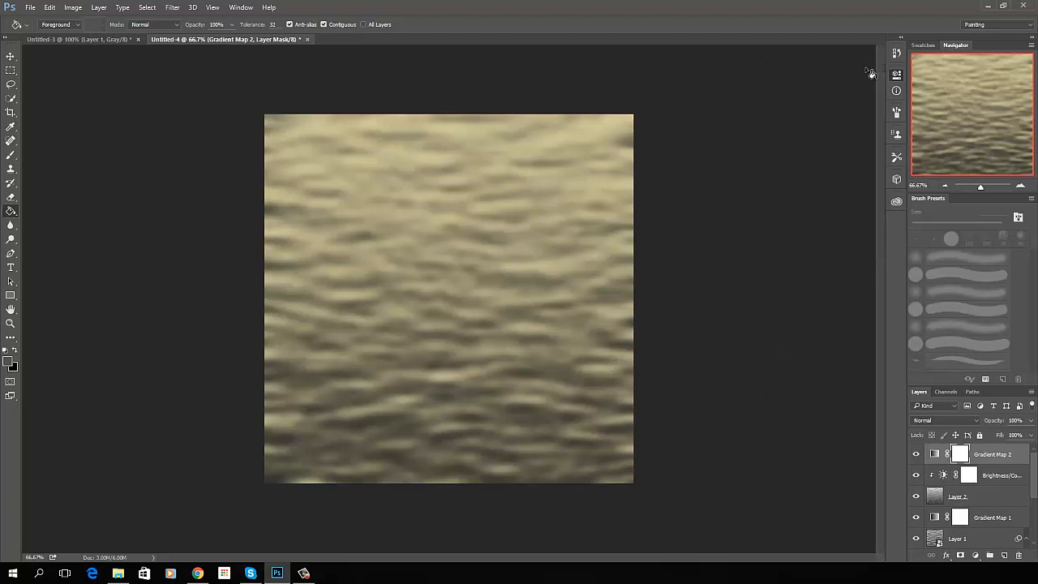
Set the Gradient Map 2 layer's blend mode to Soft Light and its opacity to 50%.
{"action": "left_click", "coordinate": [972, 419]}
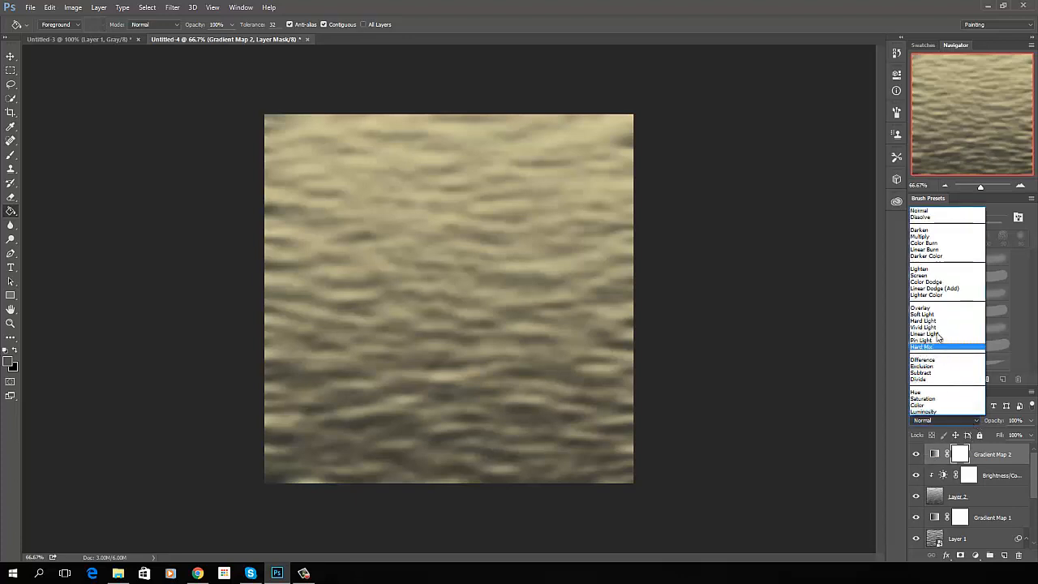
{"action": "left_click", "coordinate": [933, 314]}
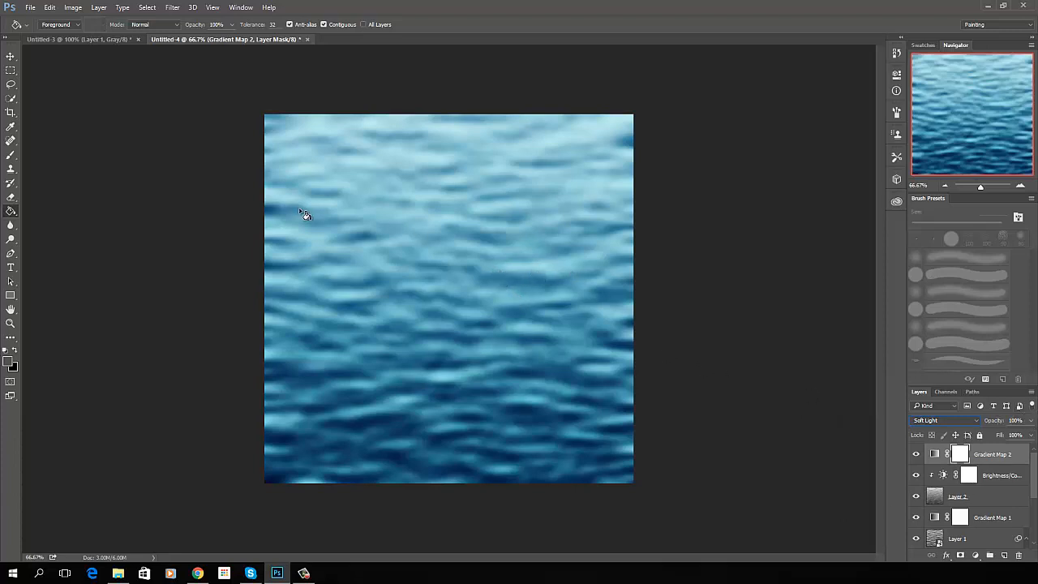
{"action": "left_click", "coordinate": [1030, 420]}
{"action": "left_click", "coordinate": [1007, 436]}
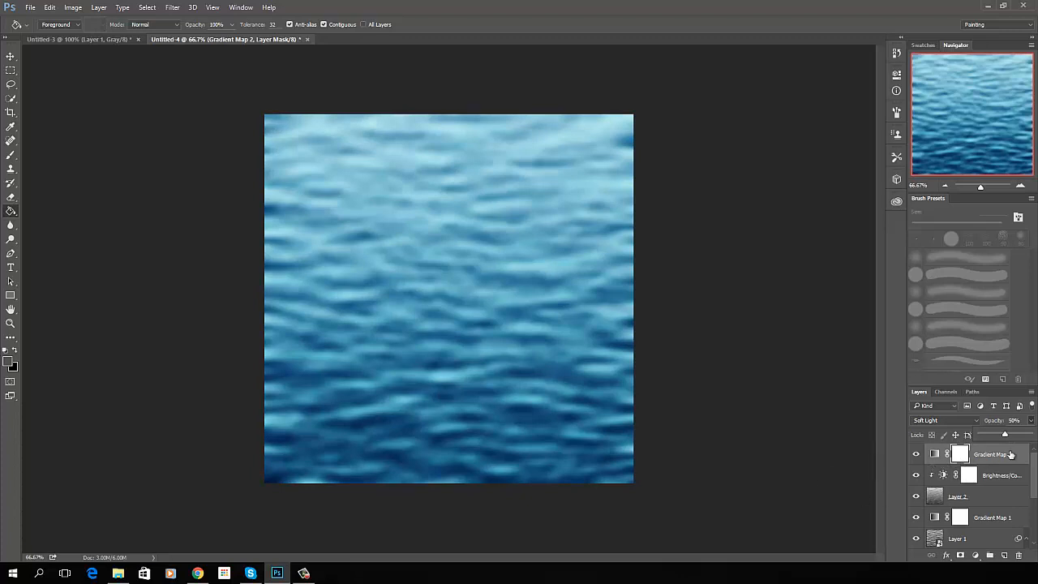
{"action": "left_click", "coordinate": [1014, 454]}
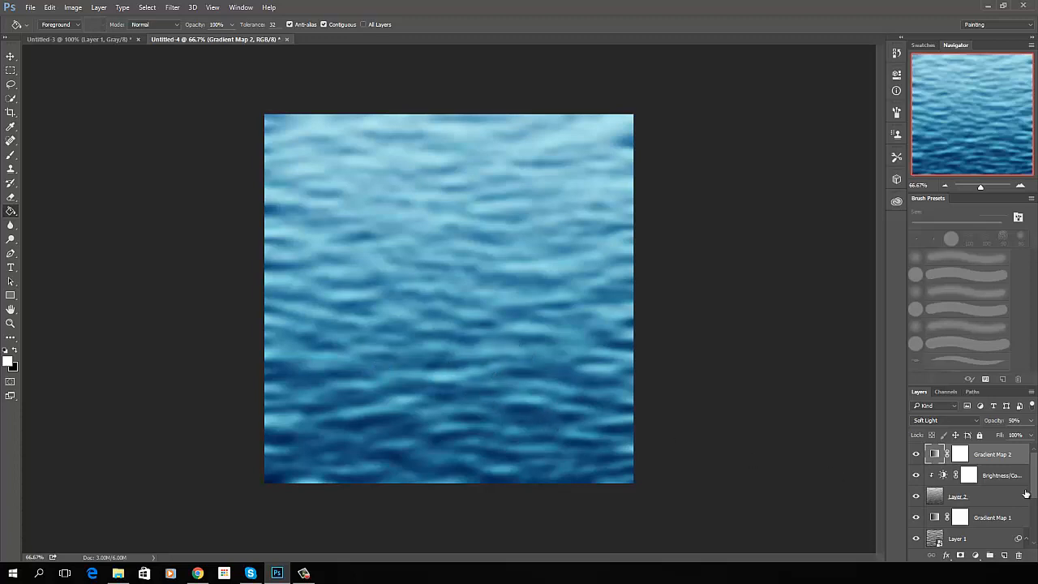
Transform Layer 2 and Layer 1 together in perspective, spreading the bottom corners symmetrically outward to about 221.5% width while keeping the top edge fixed.
{"action": "scroll", "coordinate": [1035, 469], "scroll_direction": "down", "scroll_amount": 1}
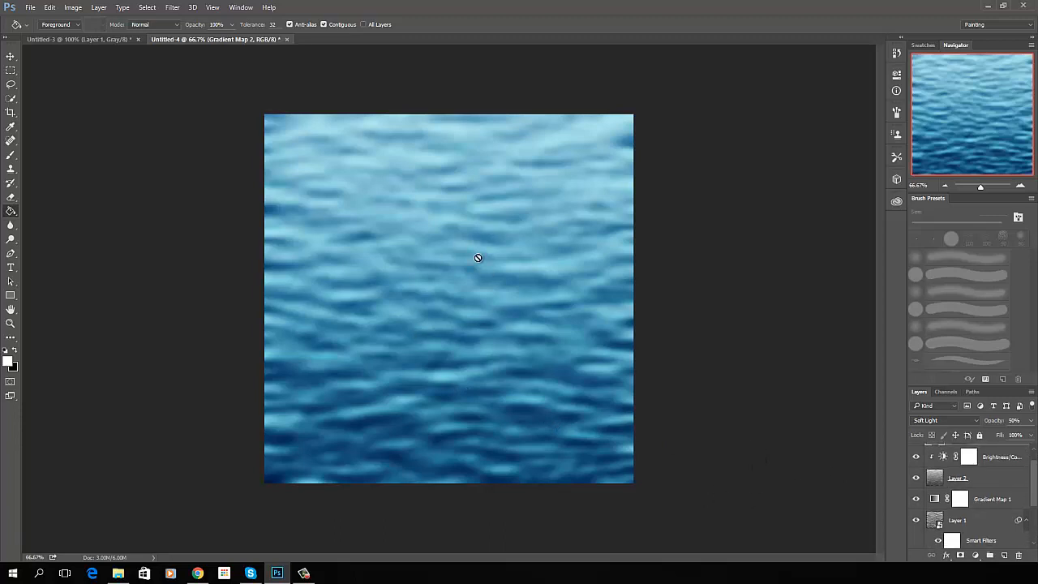
{"action": "left_click", "coordinate": [992, 484]}
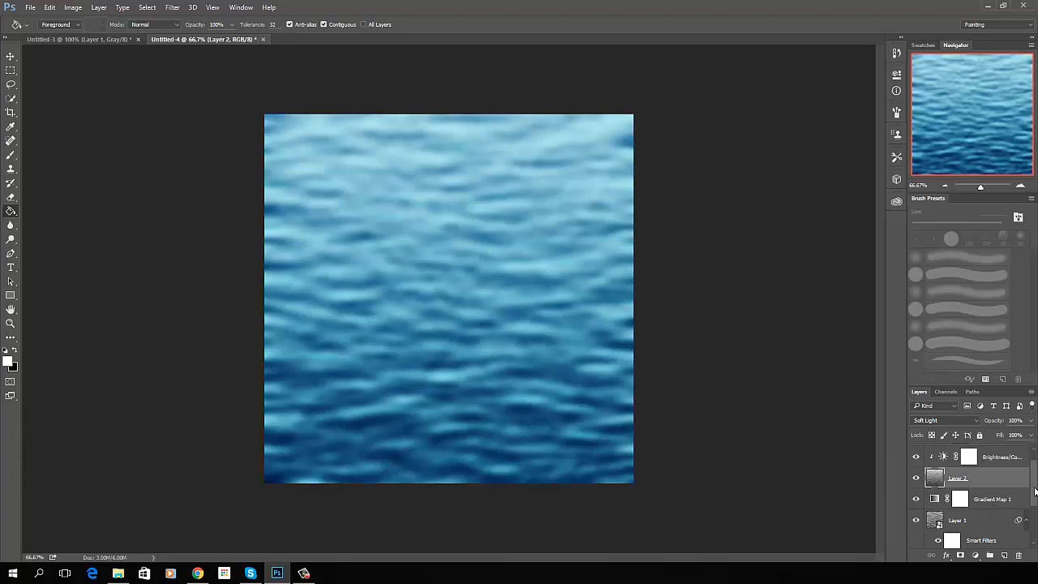
{"action": "scroll", "coordinate": [1030, 494], "scroll_direction": "down", "scroll_amount": 5}
{"action": "scroll", "coordinate": [1024, 496], "scroll_direction": "up", "scroll_amount": 4}
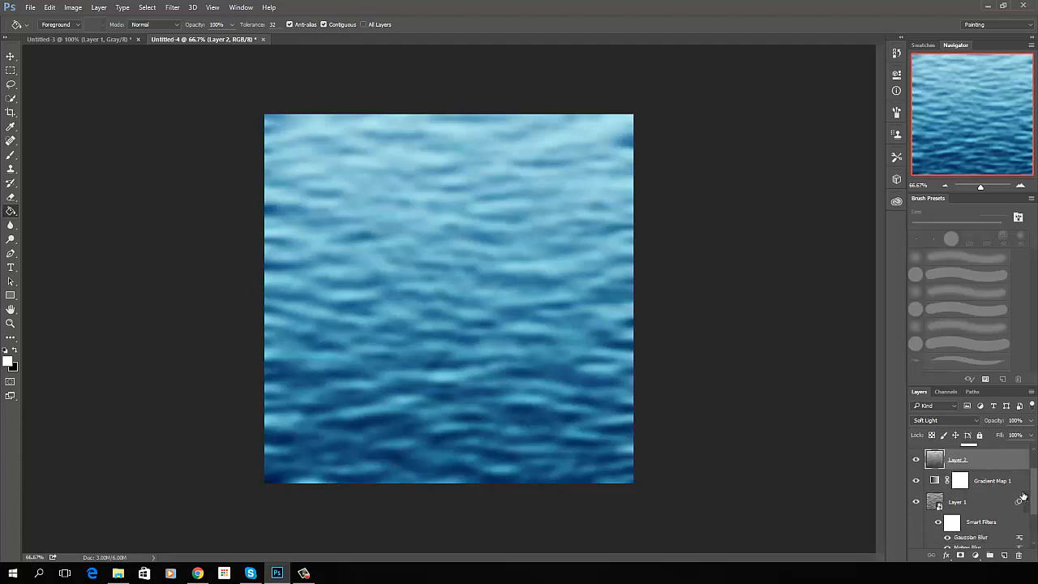
{"action": "left_click", "coordinate": [981, 503]}
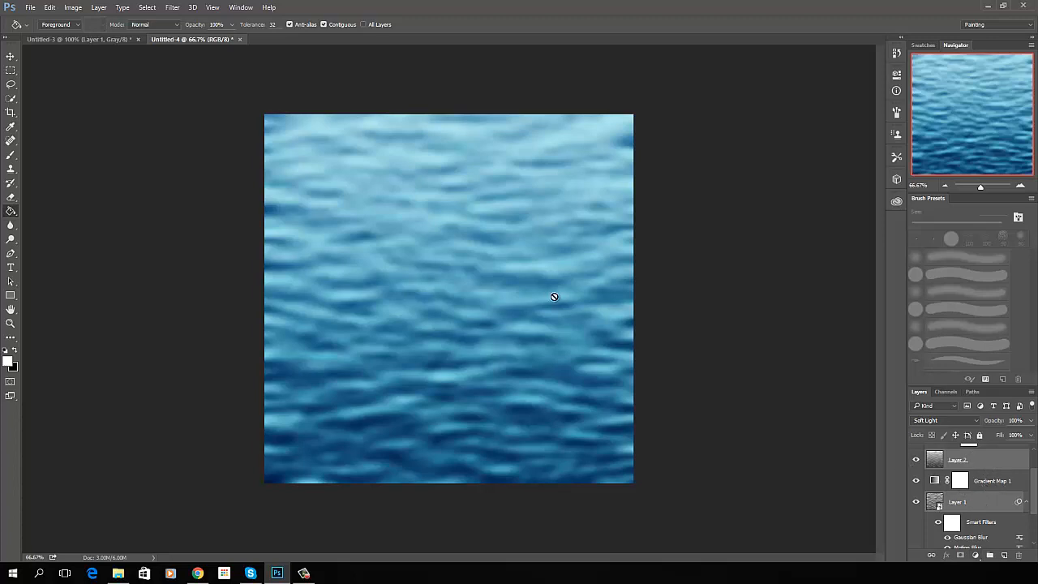
{"action": "key", "text": "ctrl+t"}
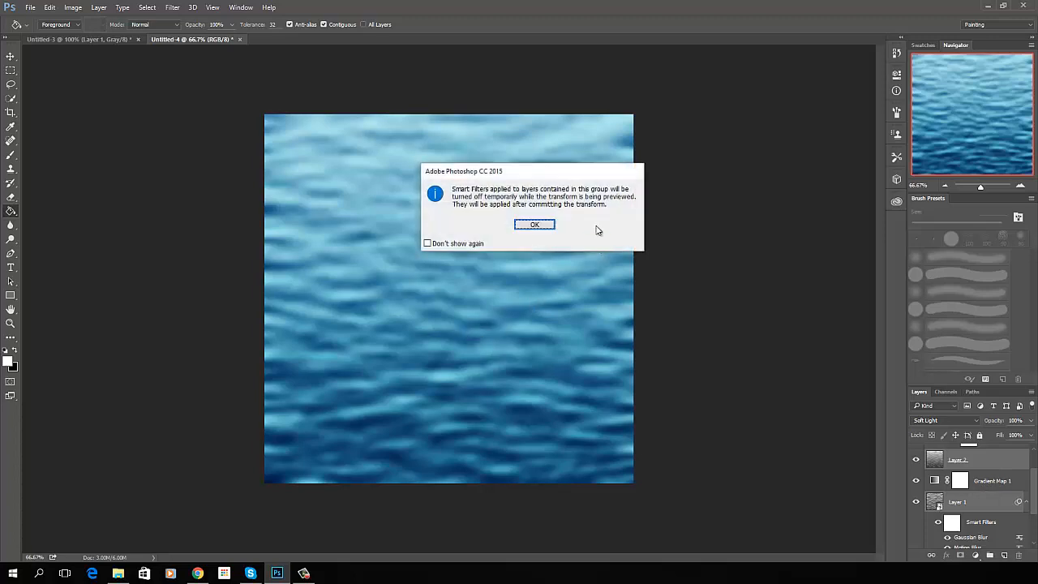
{"action": "left_click", "coordinate": [428, 243]}
{"action": "left_click", "coordinate": [535, 225]}
{"action": "right_click", "coordinate": [535, 331]}
{"action": "left_click", "coordinate": [589, 408]}
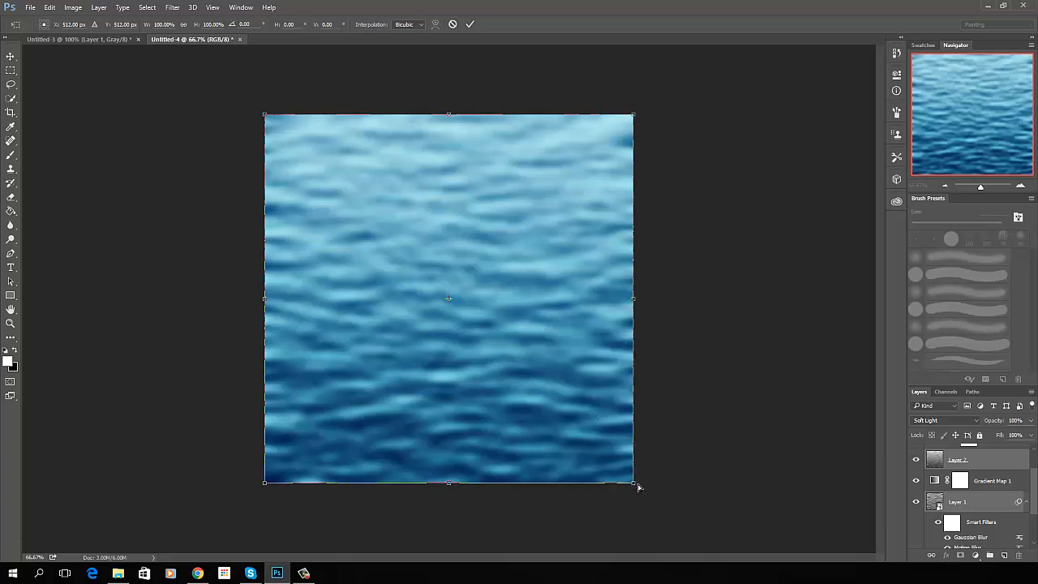
{"action": "left_click_drag", "start_coordinate": [638, 486], "coordinate": [860, 483]}
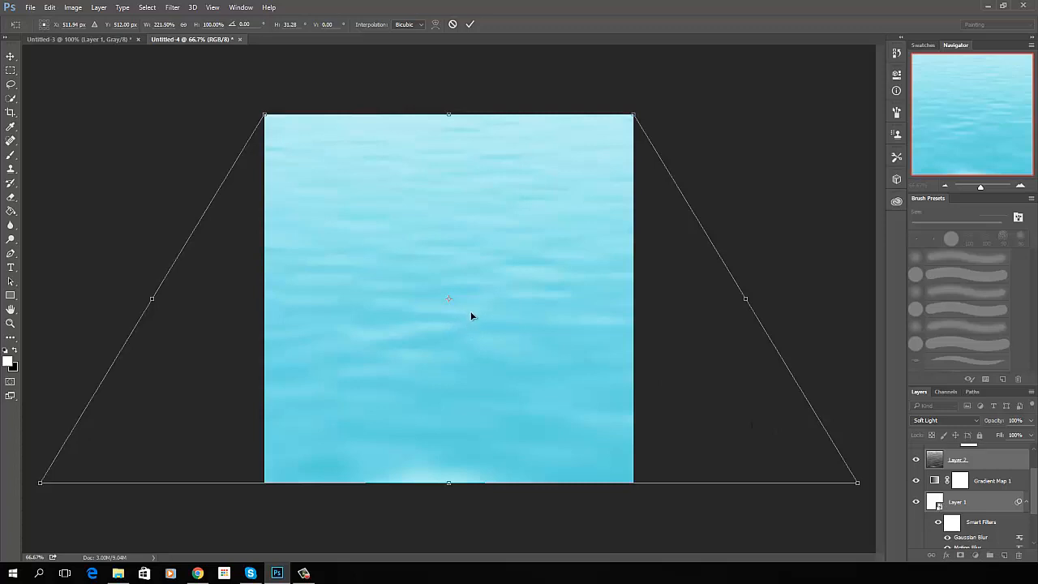
{"action": "key", "text": "g"}
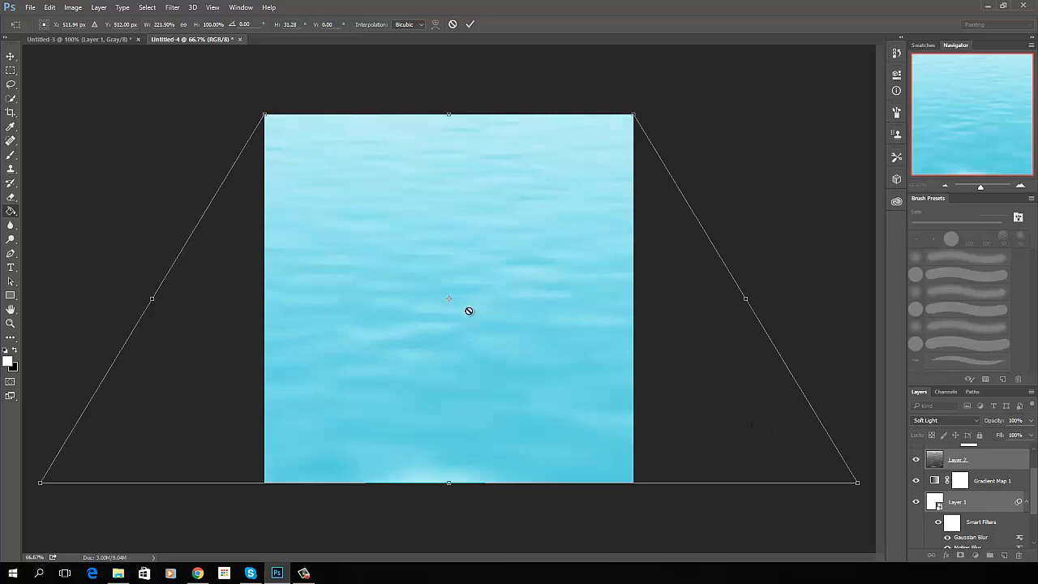